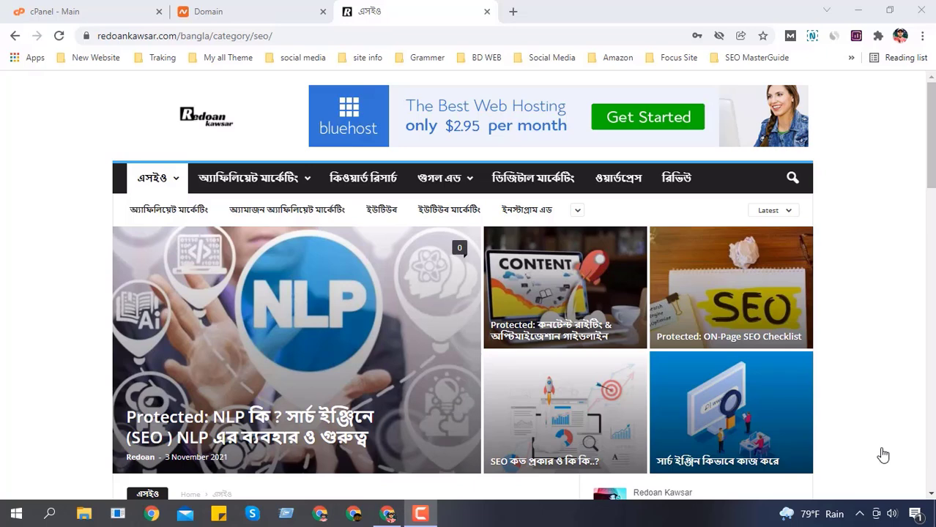
click(262, 9)
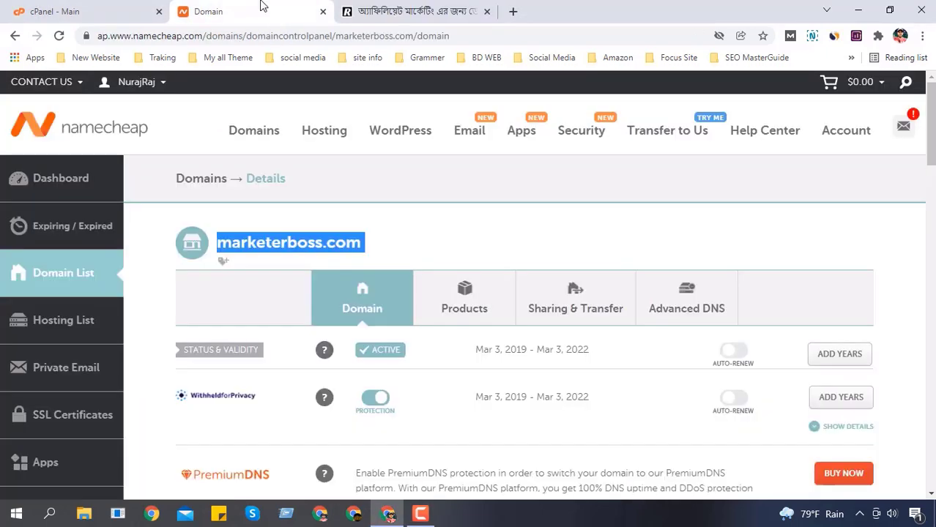
click(415, 241)
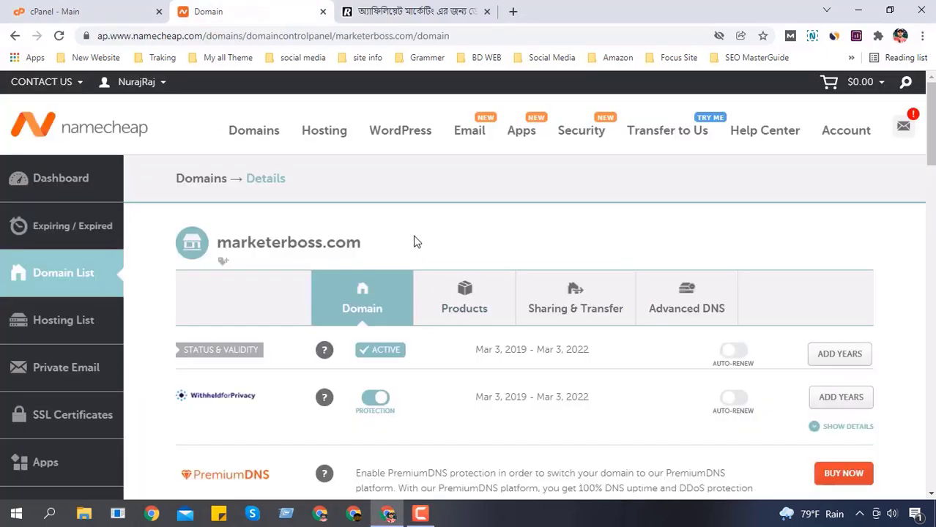
click(67, 9)
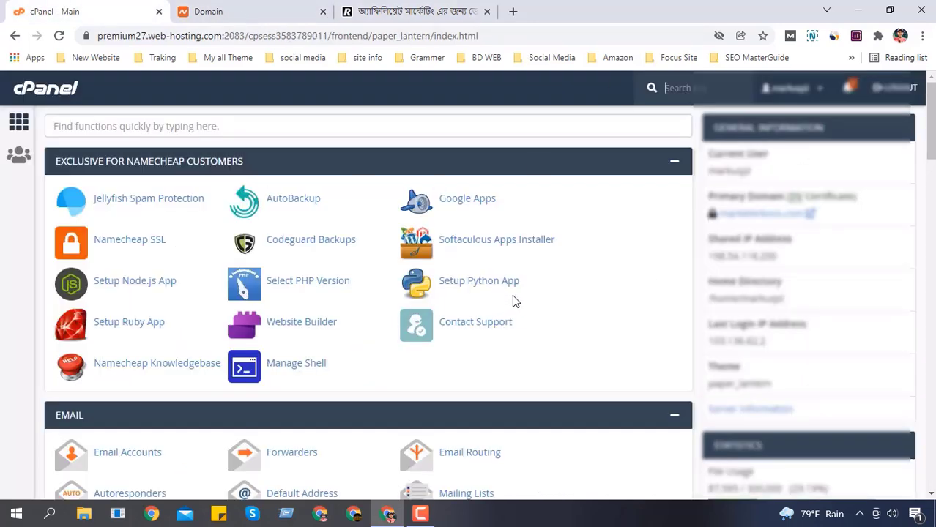
click(308, 7)
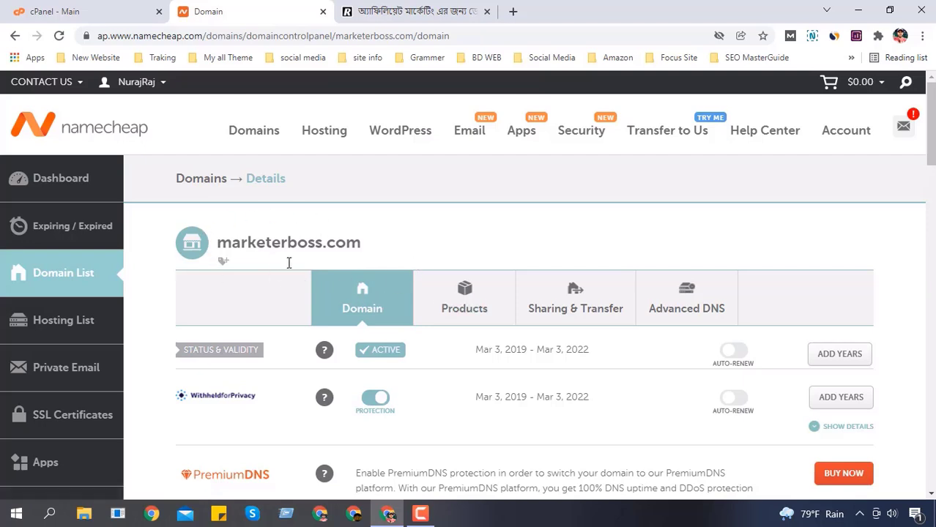
drag(217, 247, 396, 248)
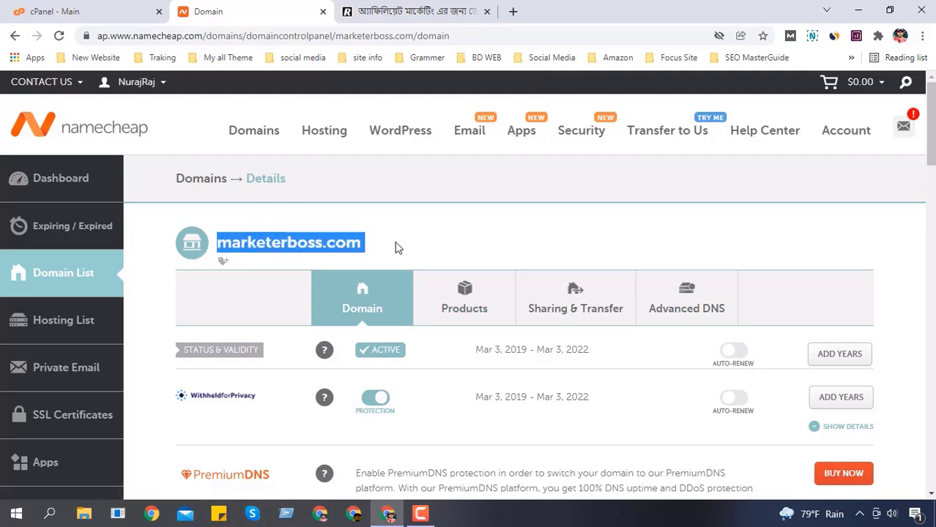
click(218, 245)
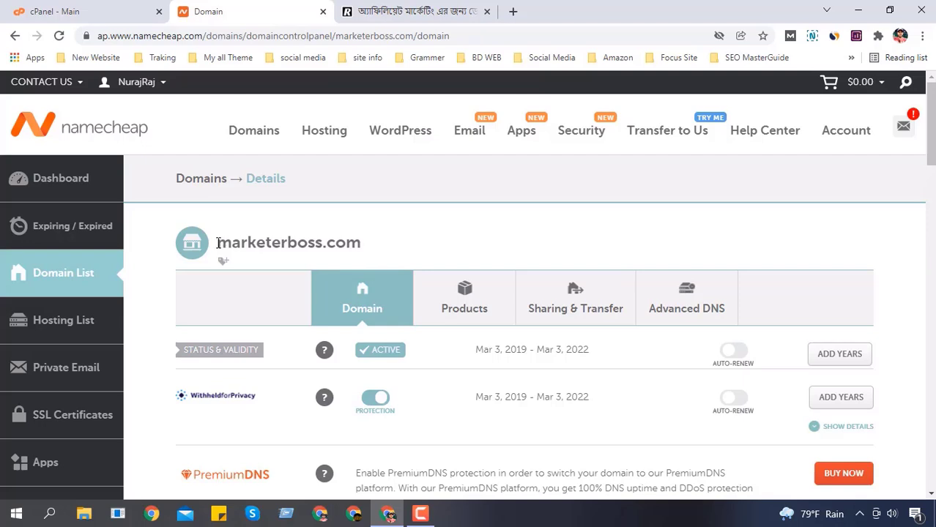
drag(219, 244, 385, 247)
click(218, 242)
drag(218, 241, 364, 240)
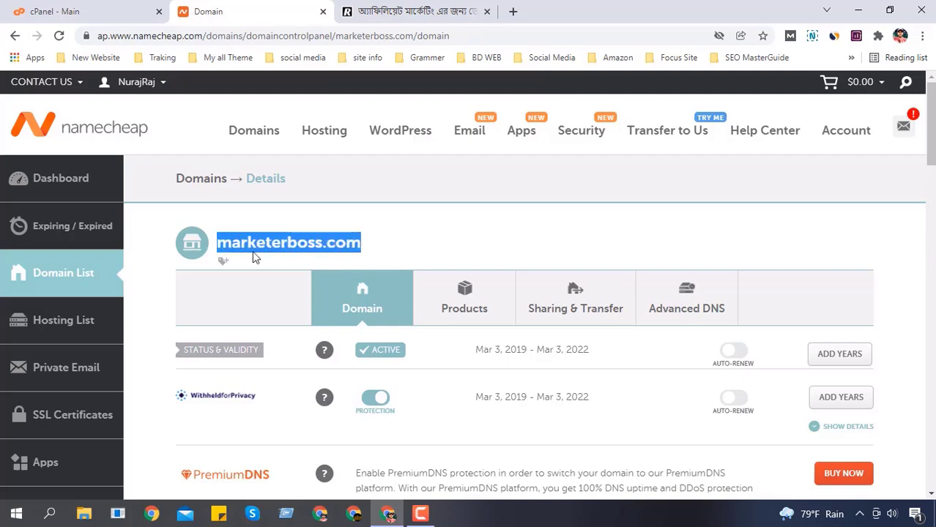
click(218, 251)
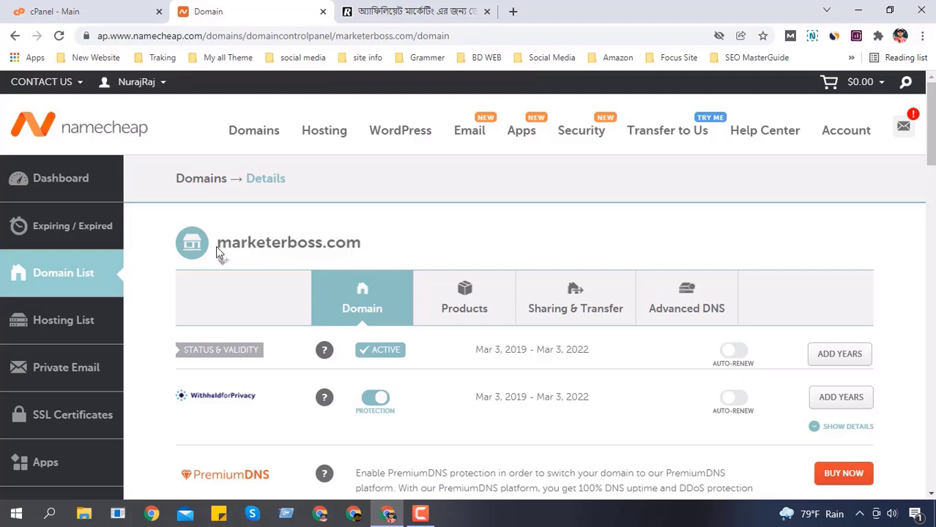
double_click(272, 244)
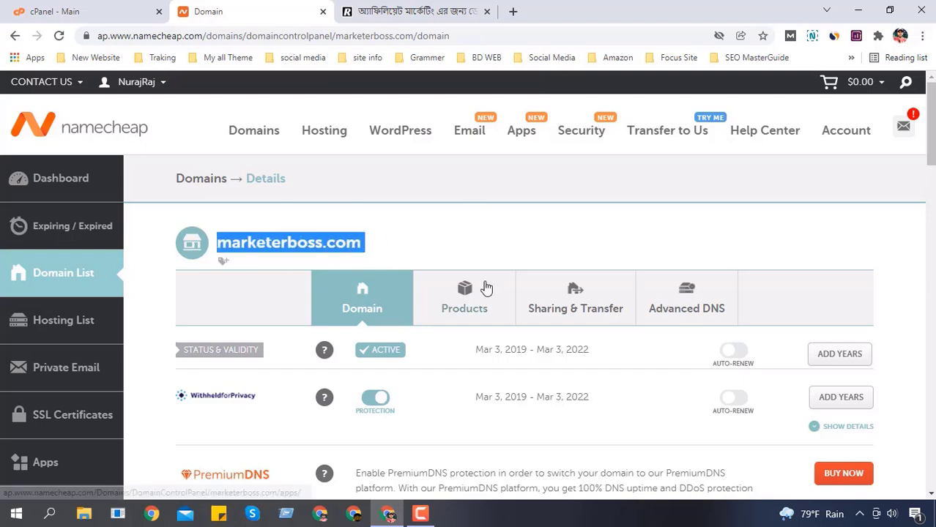
click(220, 253)
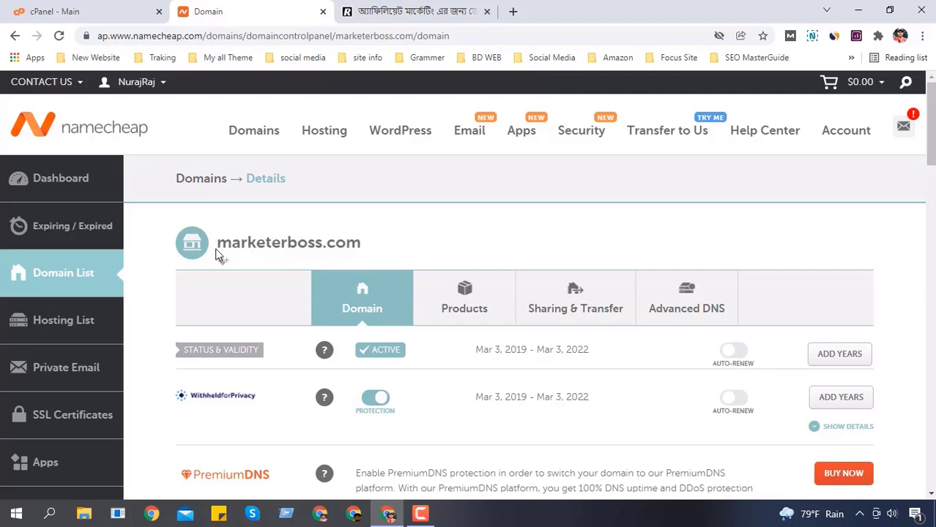
Step: Switch marketerboss.com's nameservers from Custom DNS back to Namecheap Web Hosting DNS and save
scroll(494, 249, down, 2)
scroll(439, 289, up, 1)
scroll(441, 292, down, 1)
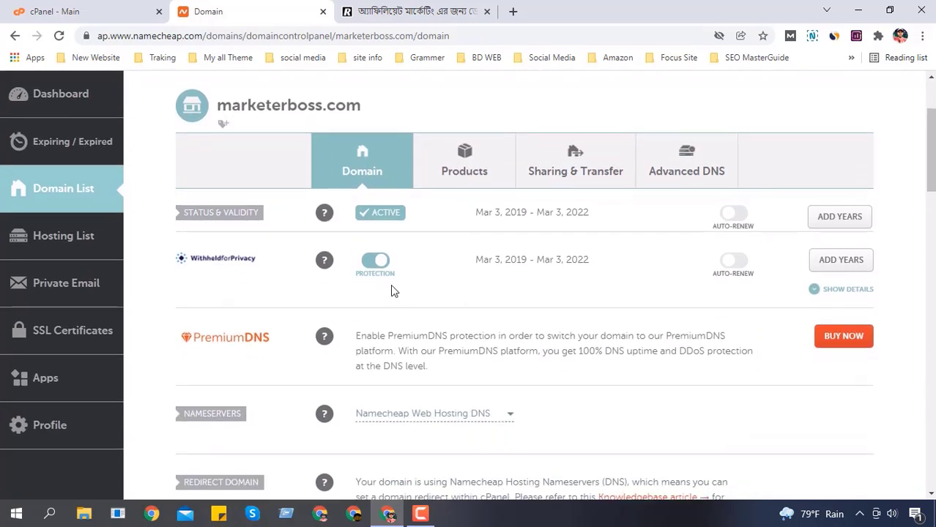
mouse_move(393, 276)
scroll(644, 286, down, 2)
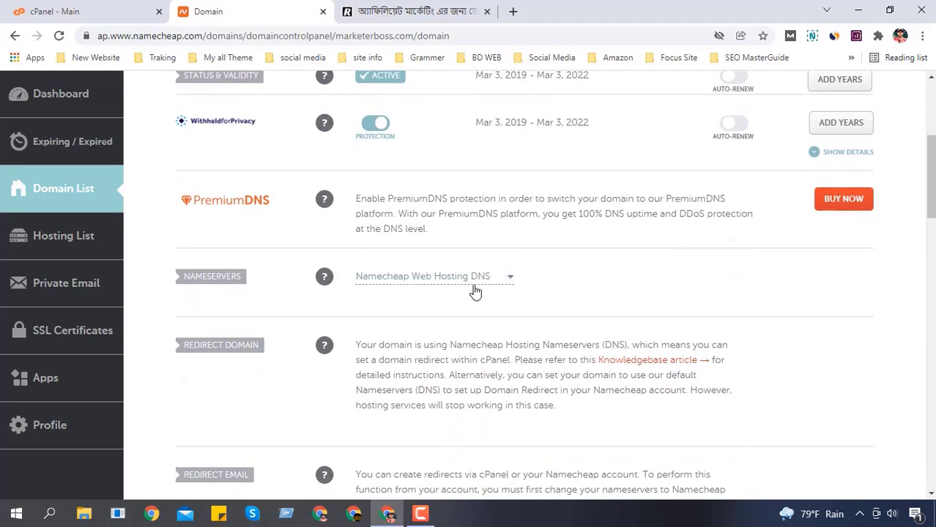
mouse_move(326, 279)
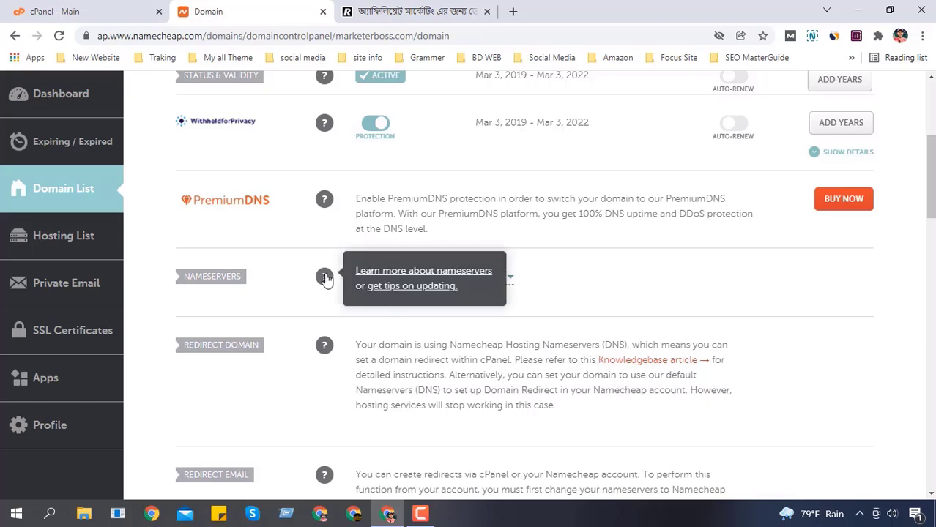
click(472, 277)
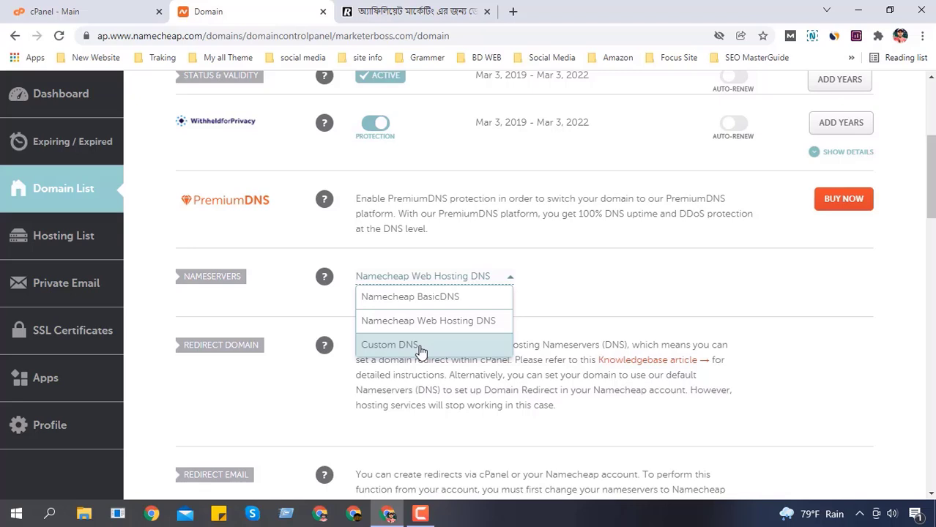
click(424, 347)
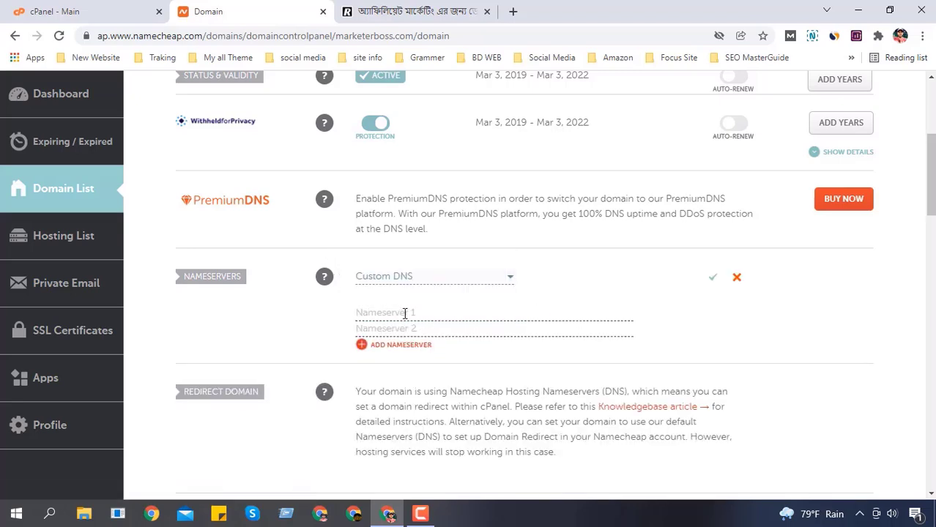
click(468, 276)
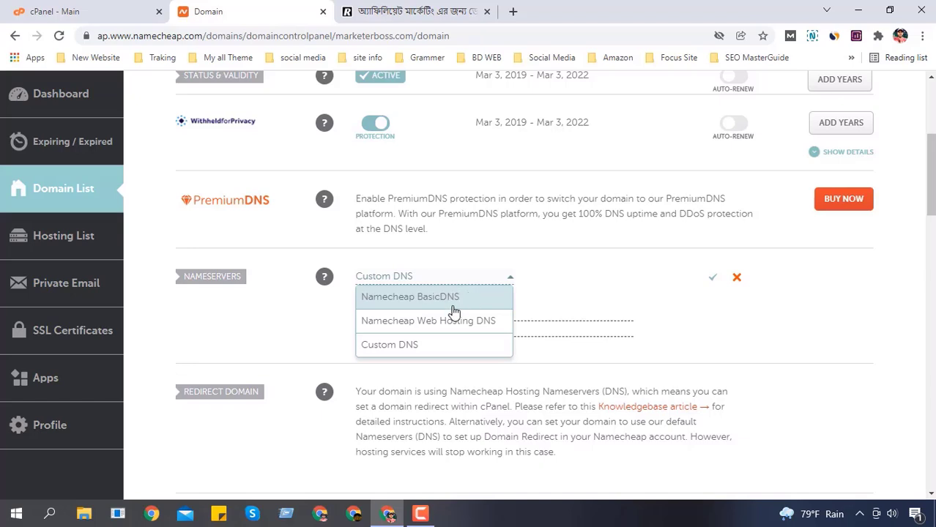
click(385, 323)
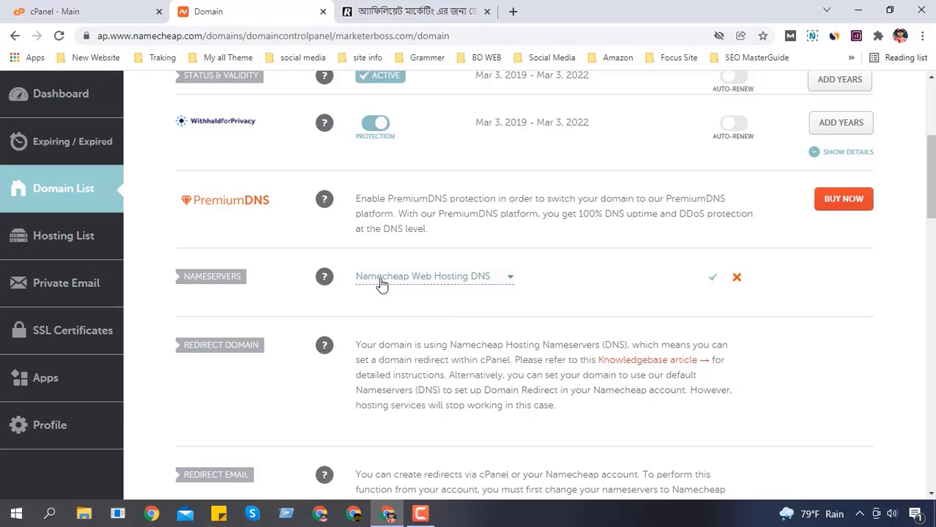
click(713, 279)
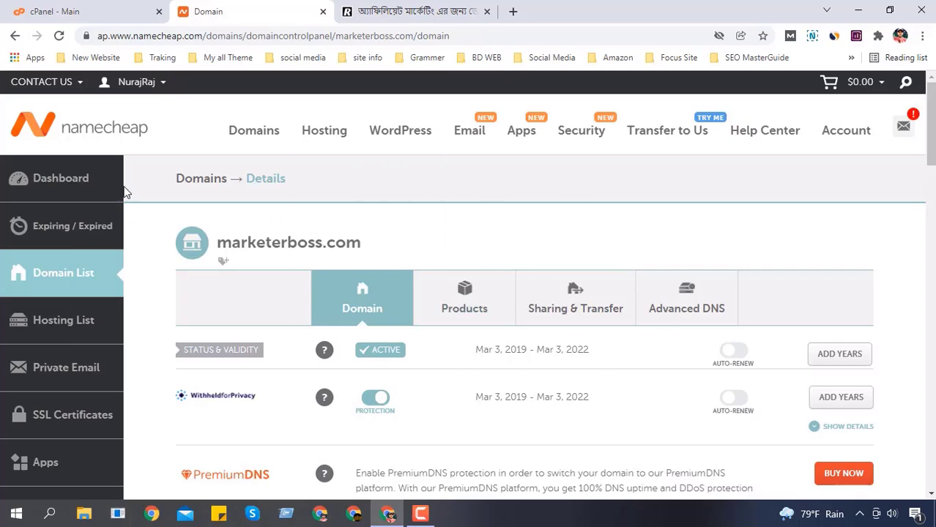
Step: Switch to the 'cPanel - Main' tab to view the hosting account's dashboard
scroll(276, 291, down, 2)
scroll(547, 274, up, 2)
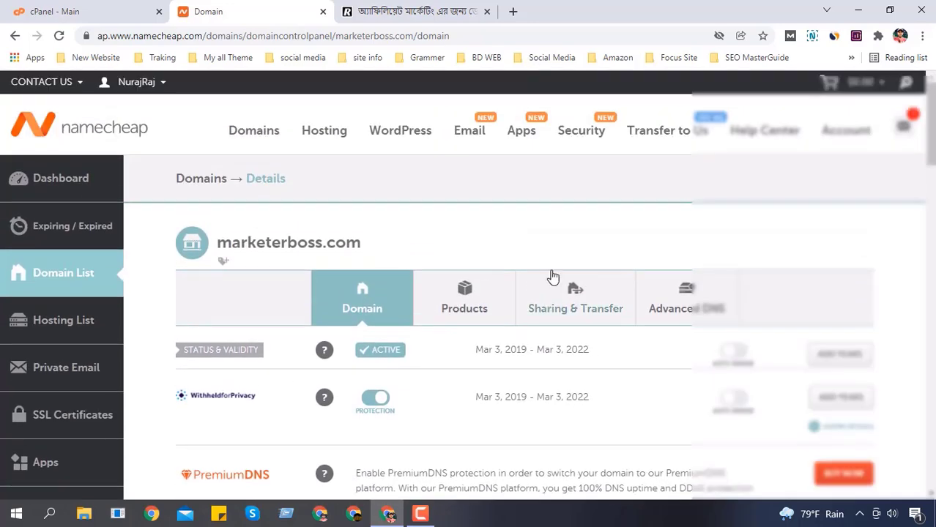
click(40, 10)
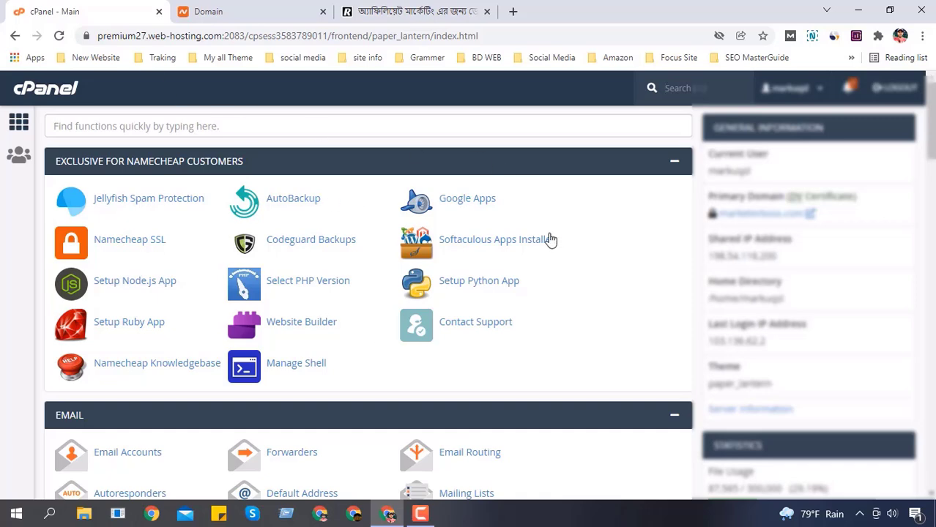
Step: Scroll down through the cPanel dashboard sections and partway back up
scroll(414, 260, down, 1)
scroll(236, 242, down, 4)
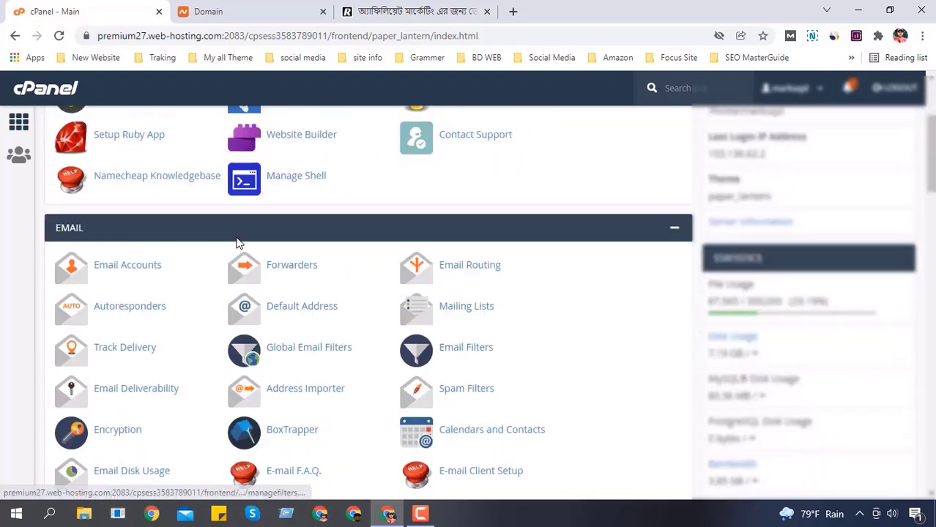
scroll(333, 235, down, 3)
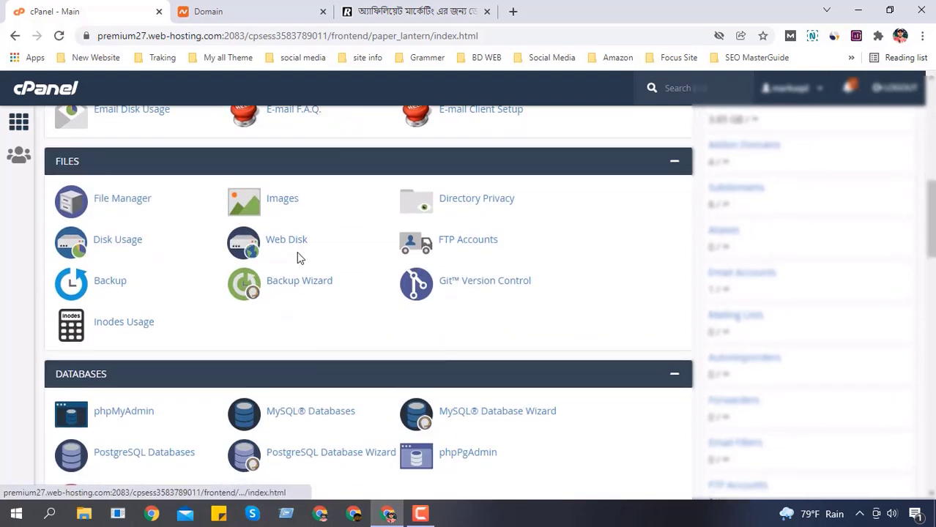
scroll(491, 312, down, 4)
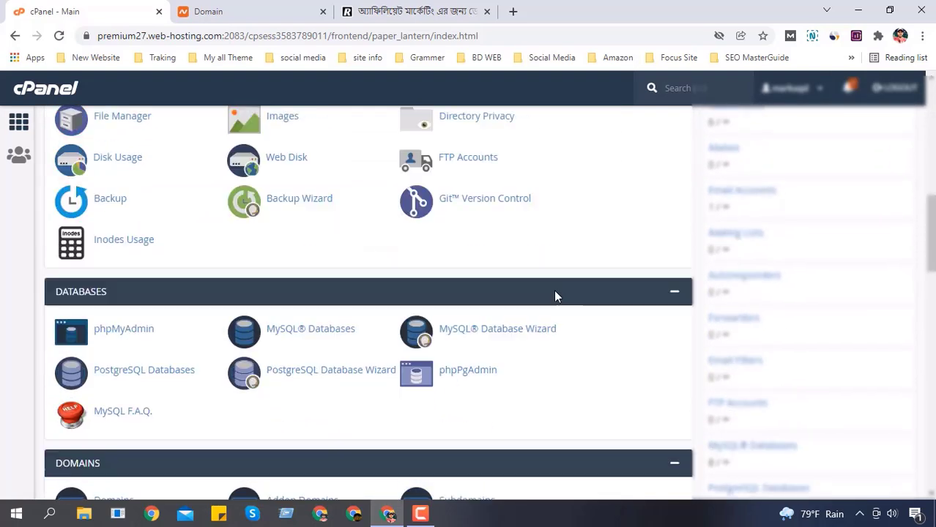
scroll(381, 306, down, 10)
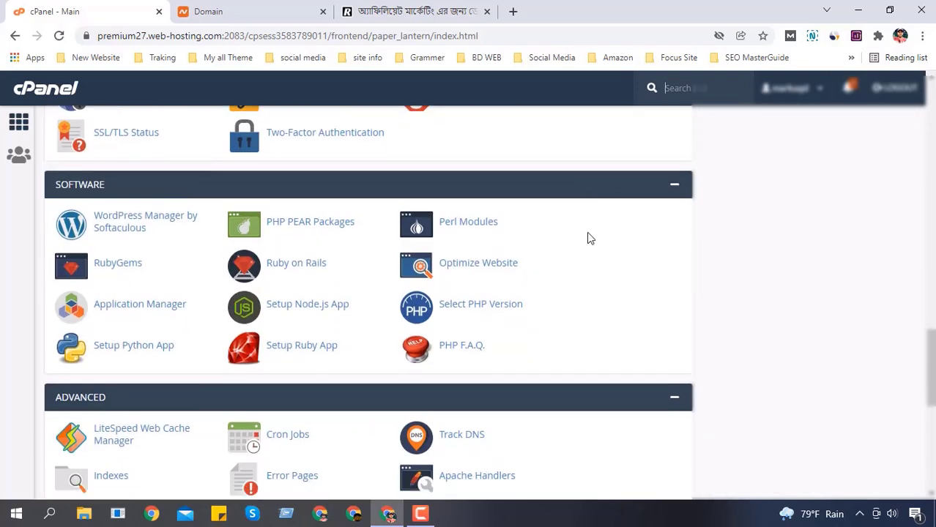
scroll(513, 285, down, 3)
scroll(498, 278, up, 9)
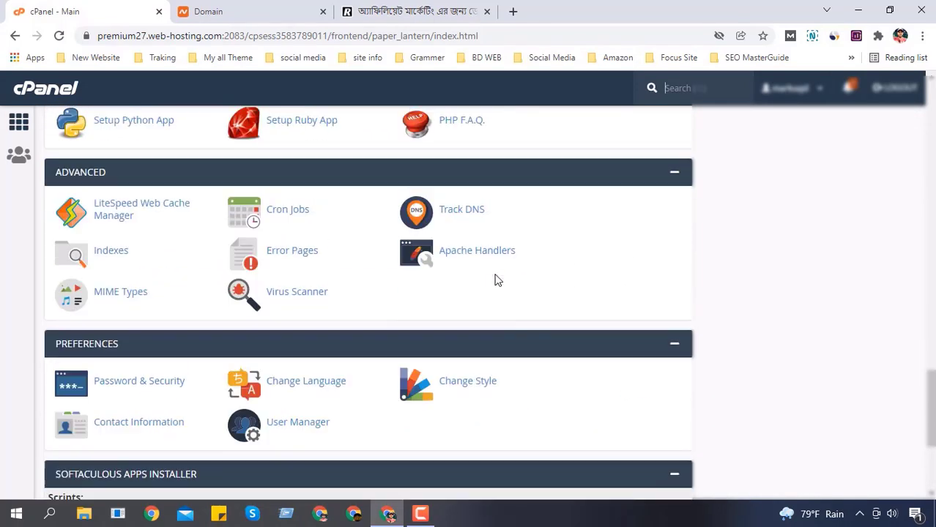
scroll(543, 276, up, 15)
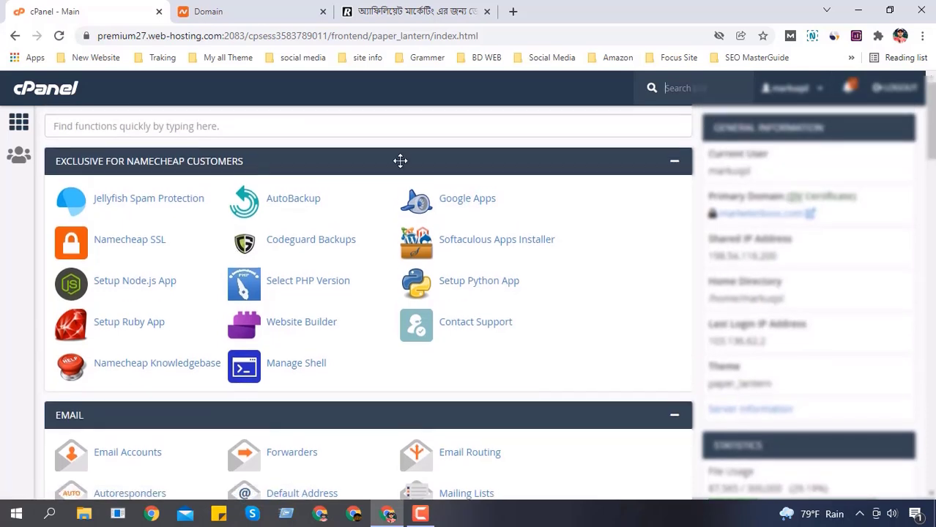
Step: In the domain-hosting blog article, check the site's security info, headline and full https address
click(410, 11)
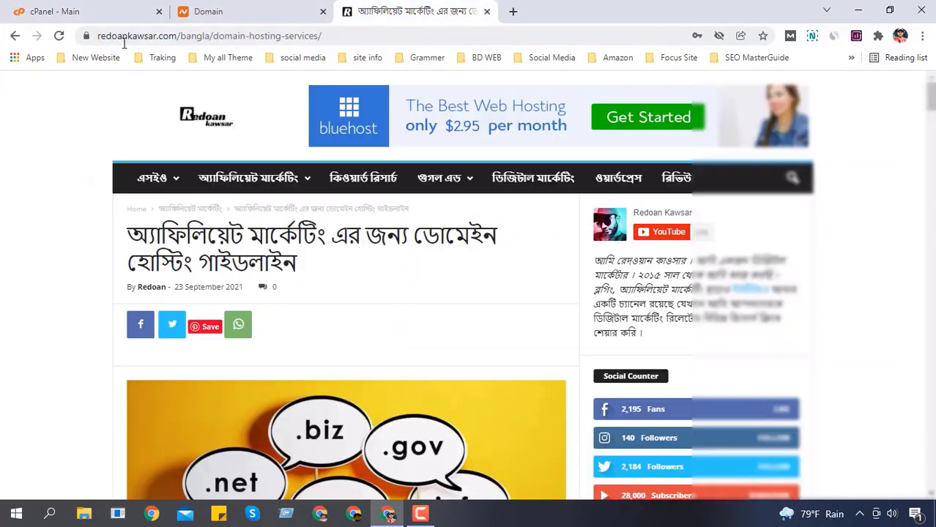
click(87, 36)
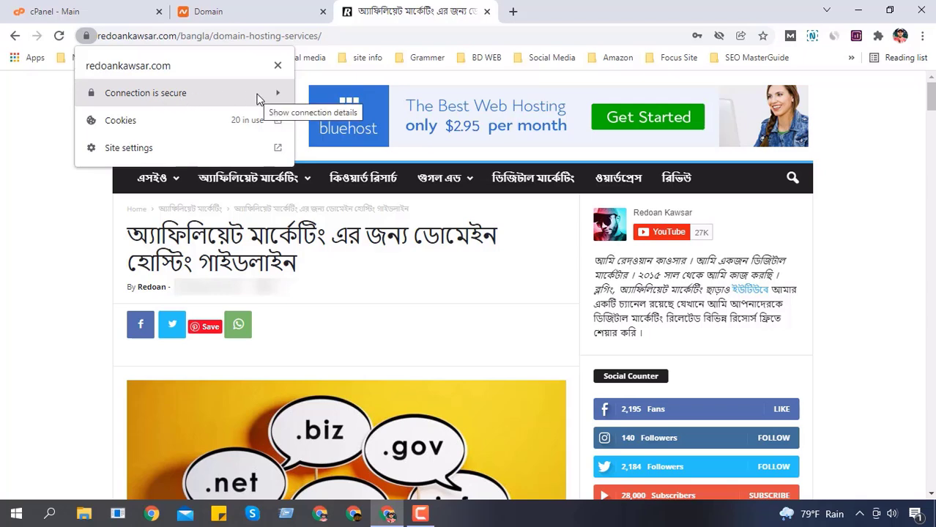
click(6, 273)
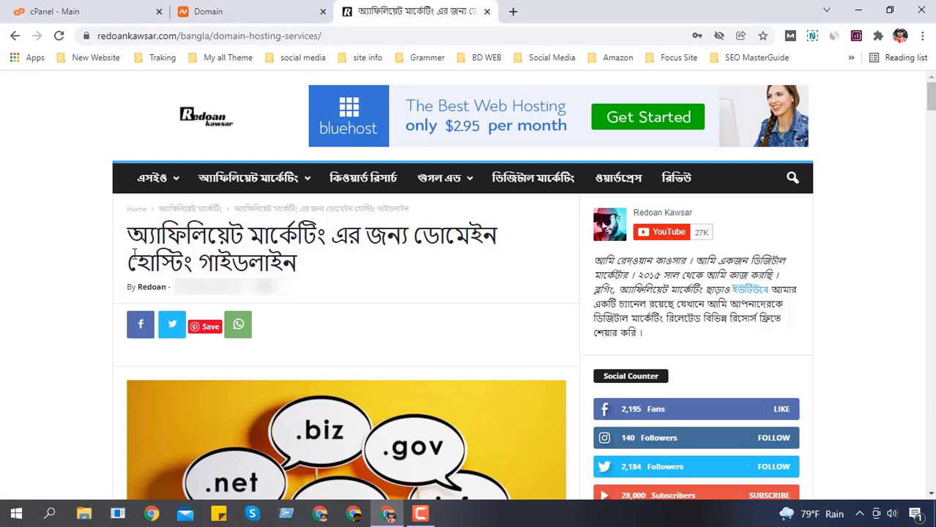
drag(134, 235, 321, 271)
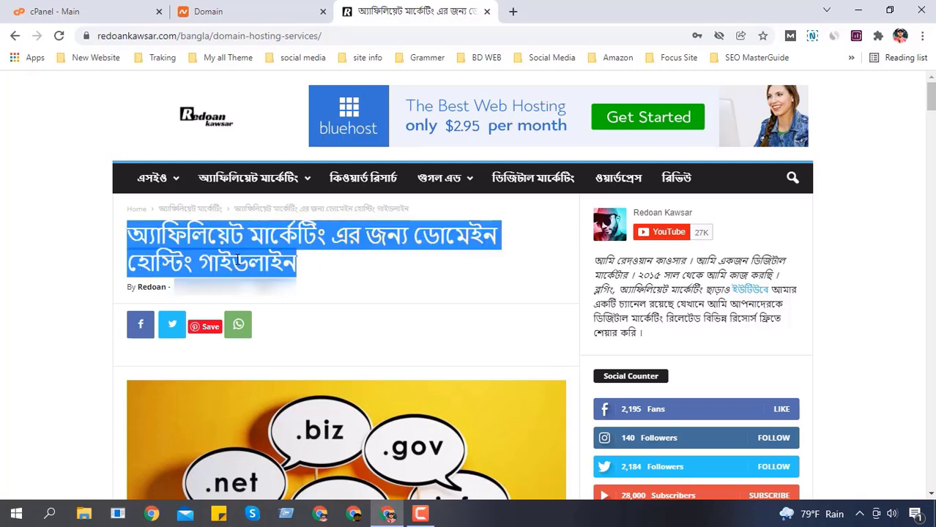
click(133, 238)
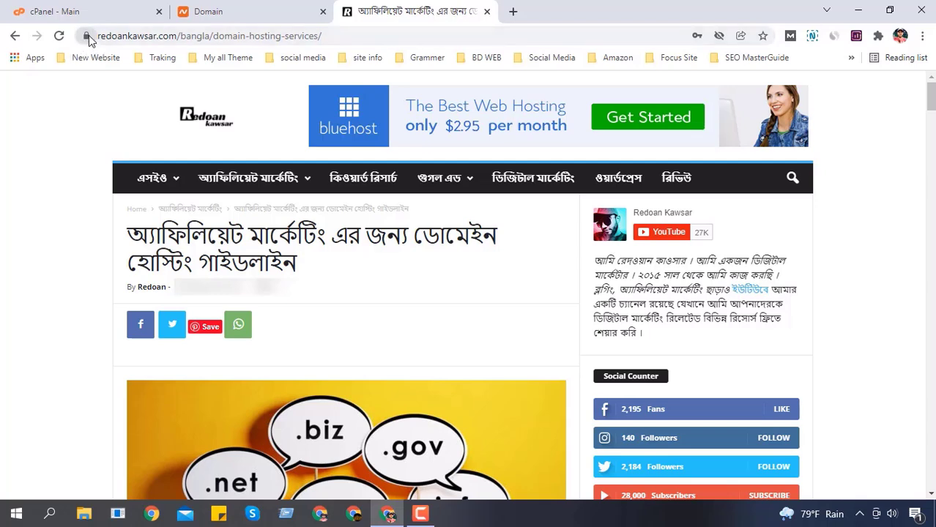
click(120, 35)
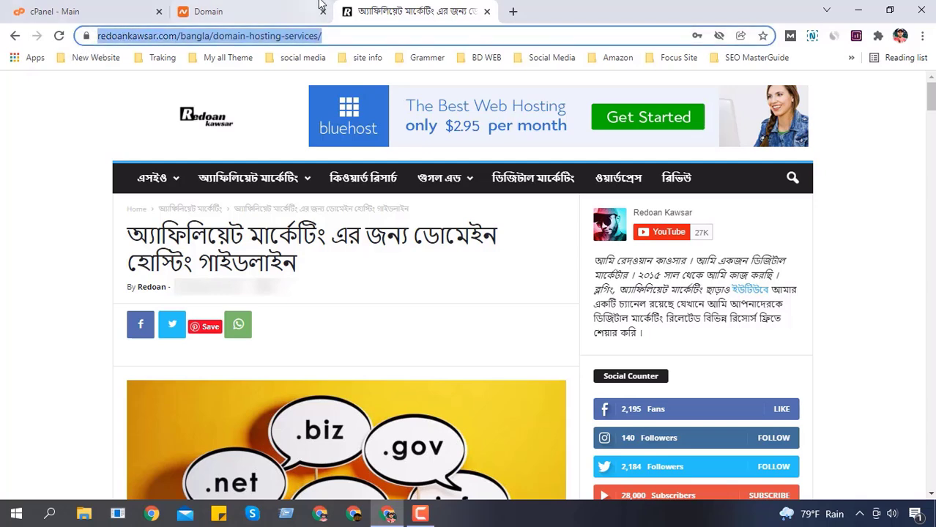
click(341, 33)
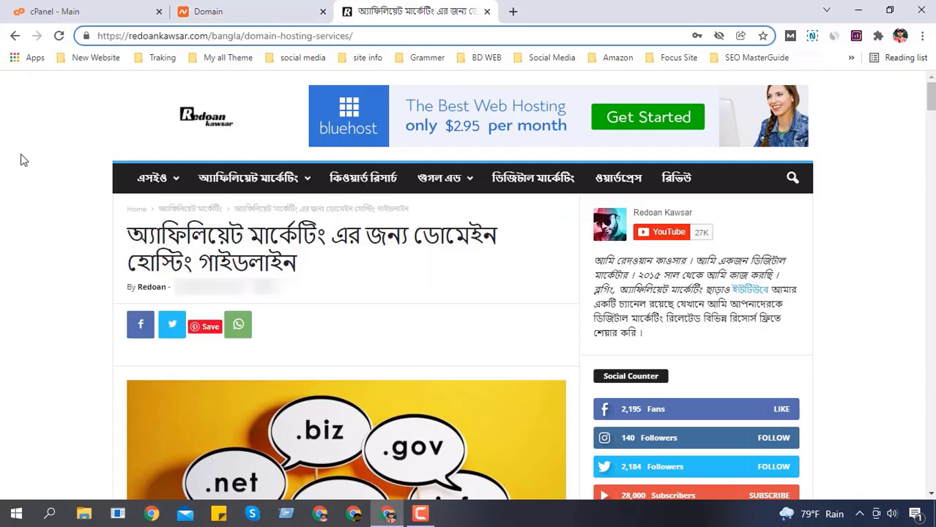
click(2, 262)
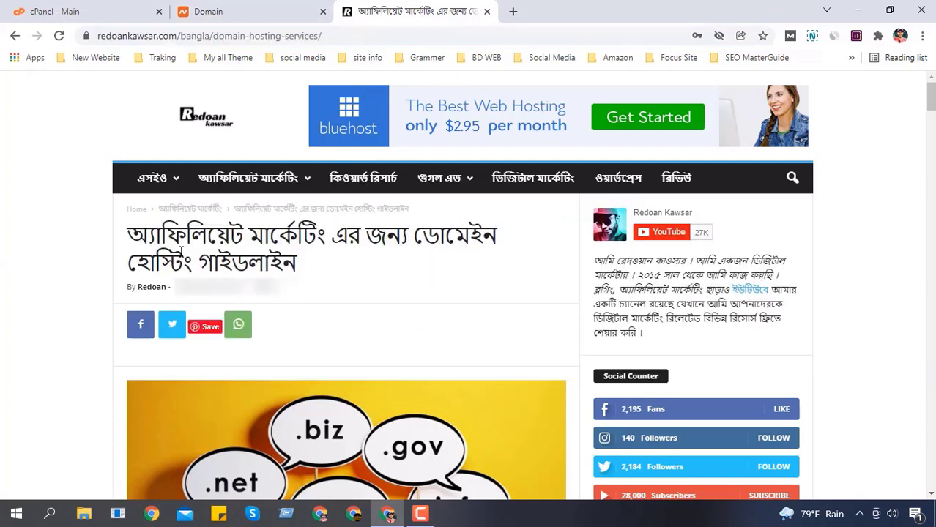
Step: Highlight the article headline, then open the Namecheap SSL page in cPanel
drag(131, 229, 119, 250)
drag(134, 235, 324, 258)
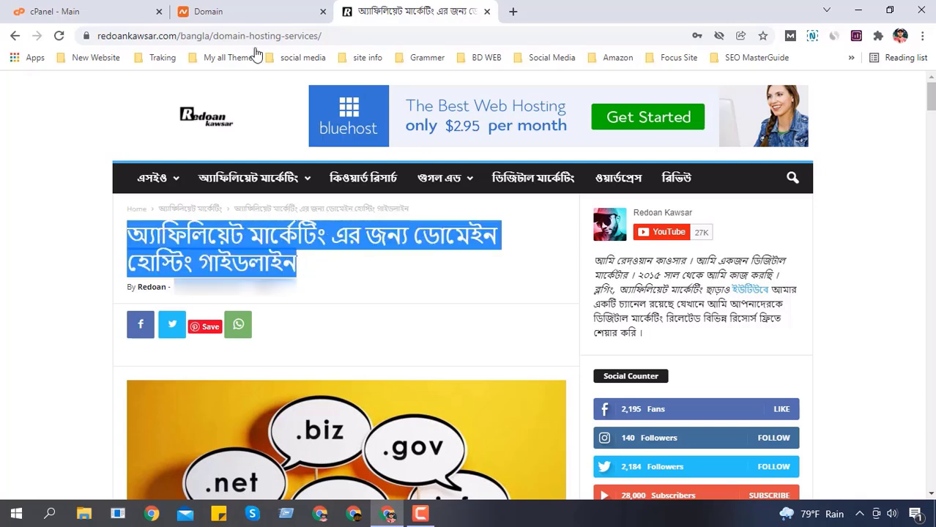
click(59, 11)
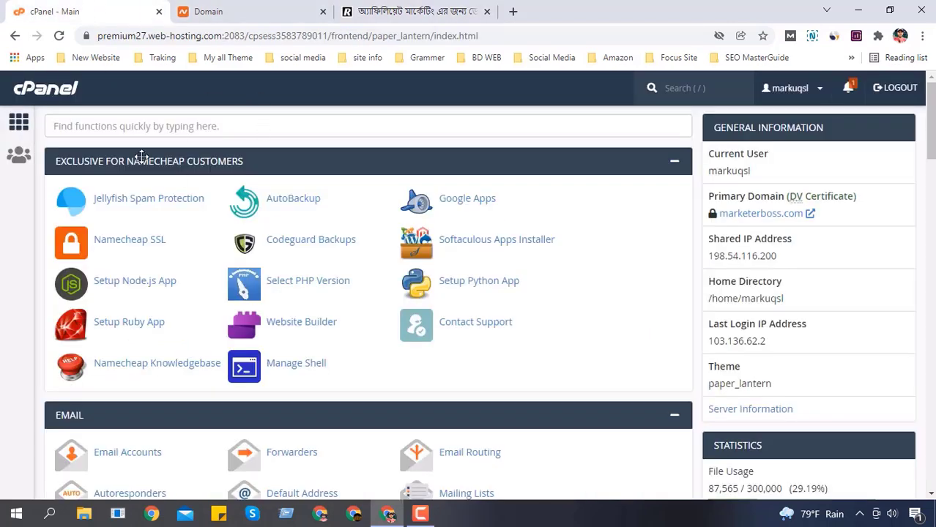
click(108, 249)
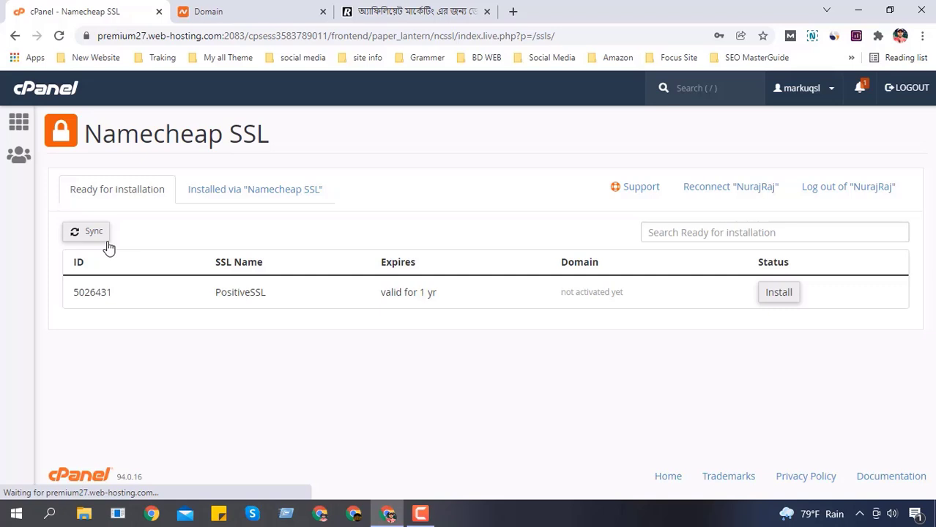
double_click(230, 296)
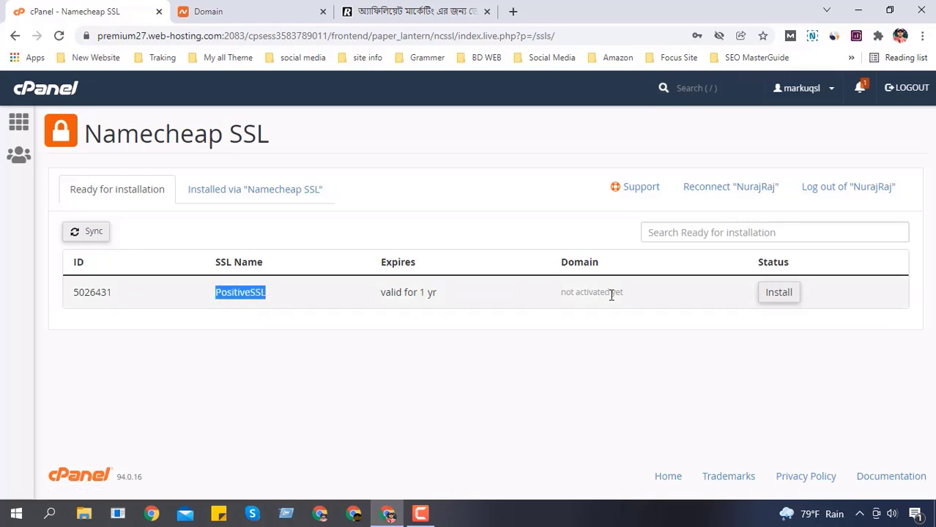
drag(561, 293, 664, 294)
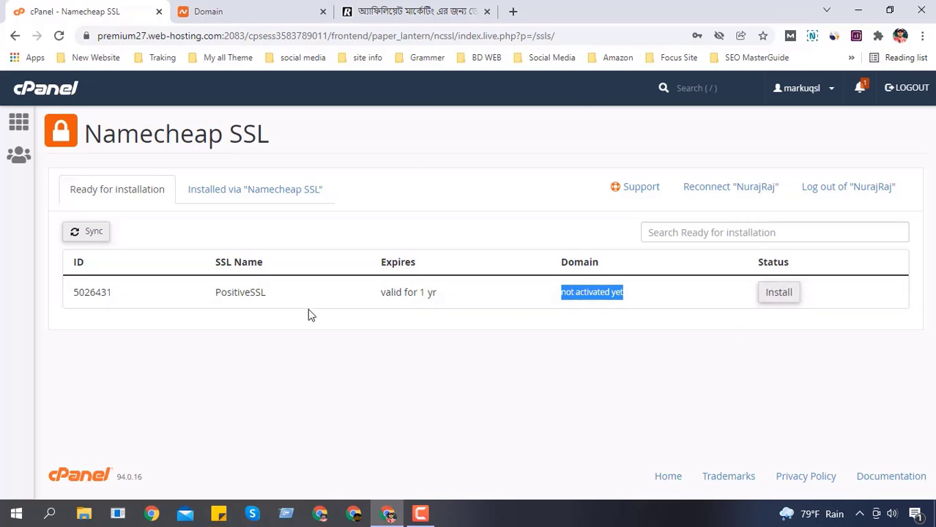
click(229, 199)
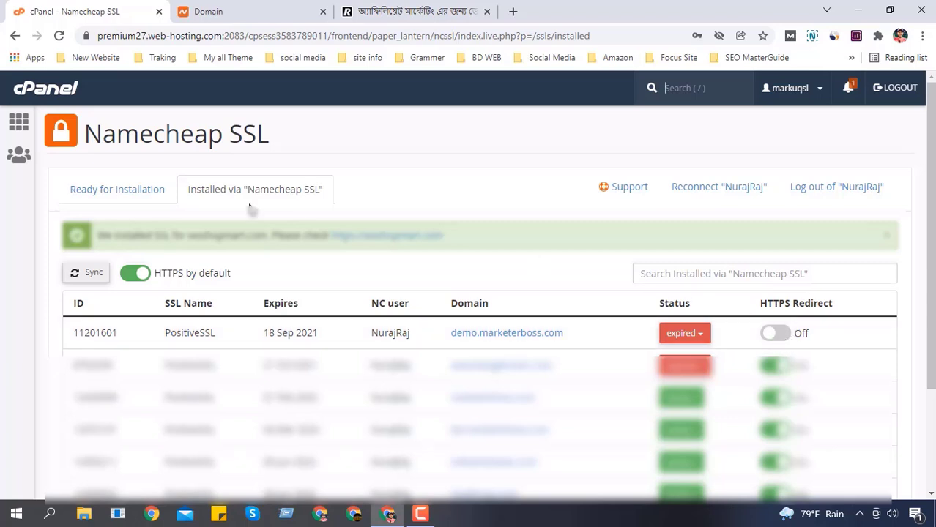
click(19, 122)
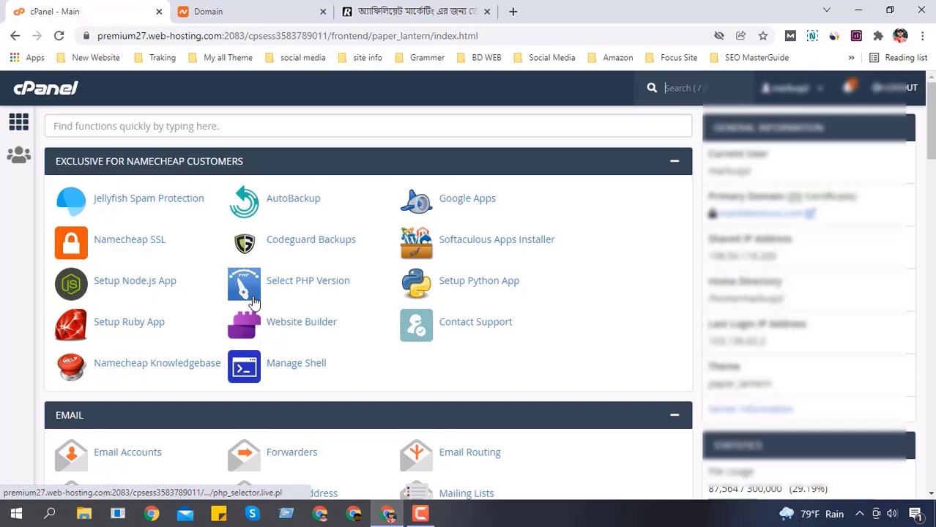
key(ctrl+Tab)
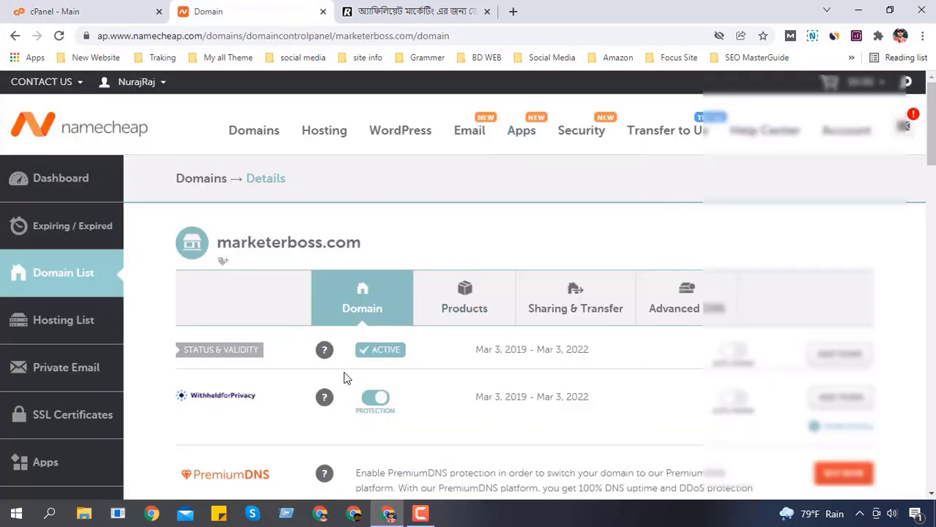
scroll(478, 371, down, 4)
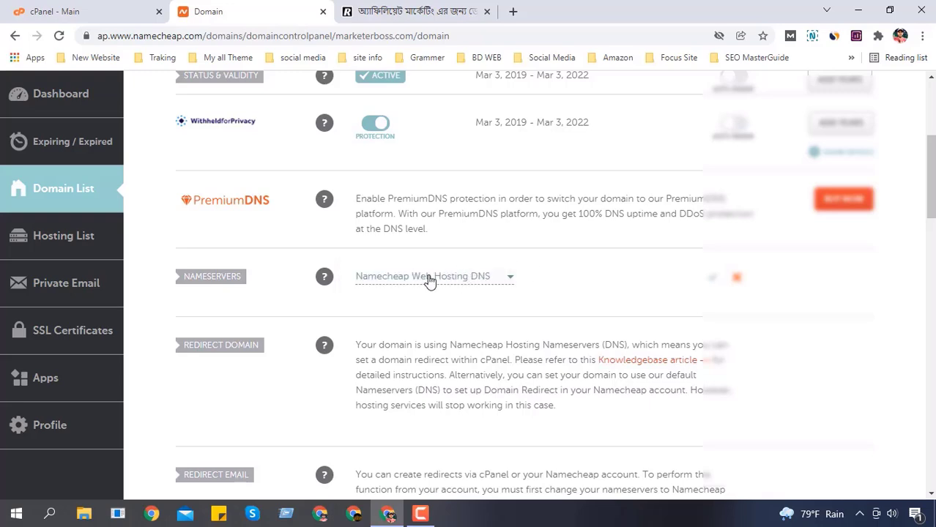
scroll(468, 293, up, 4)
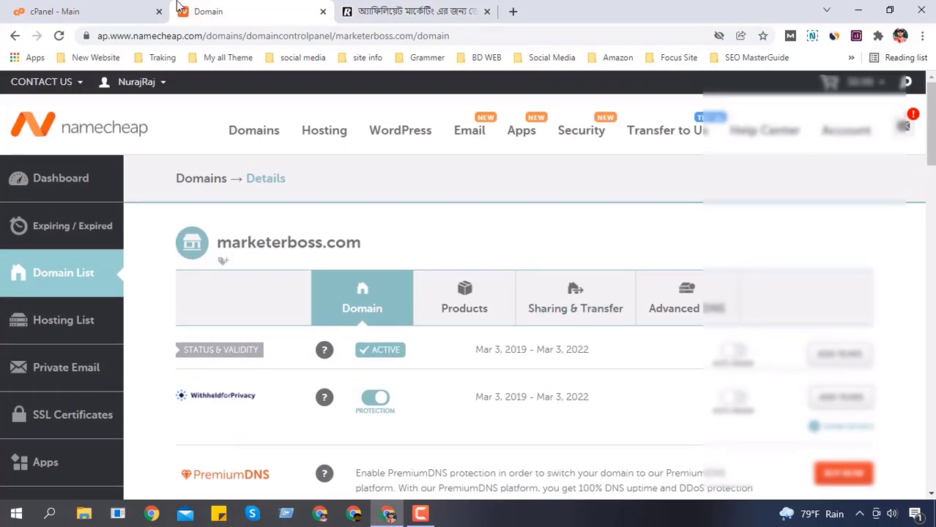
click(134, 8)
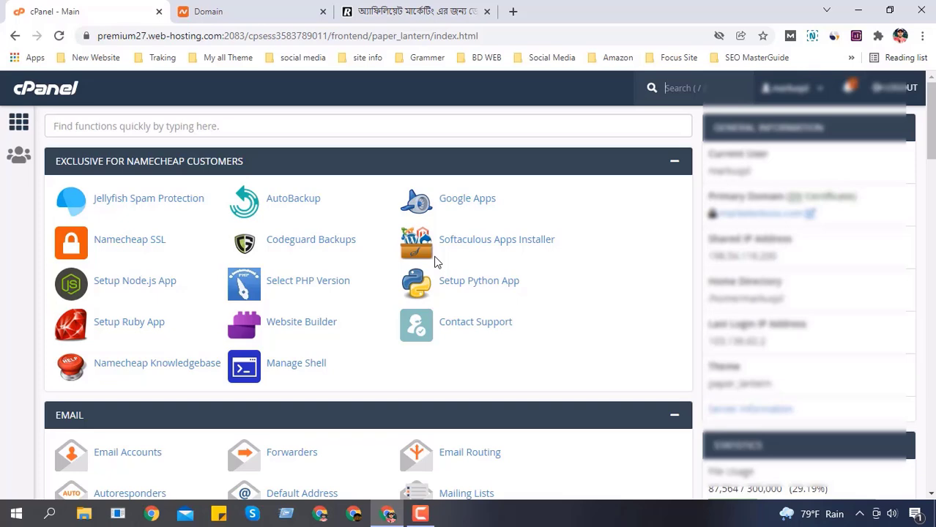
Step: Search cPanel functions for 'soft' to list Softaculous Apps Installer and WordPress Manager
click(217, 128)
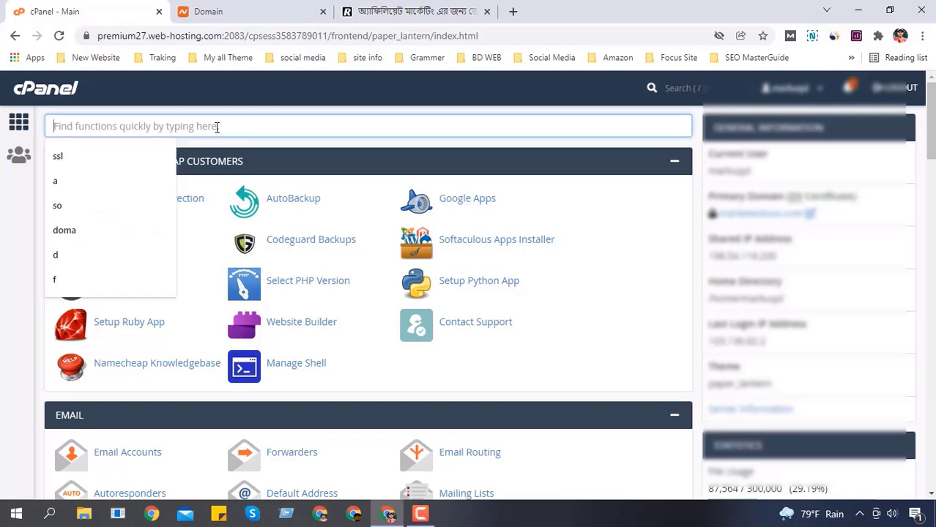
text(so)
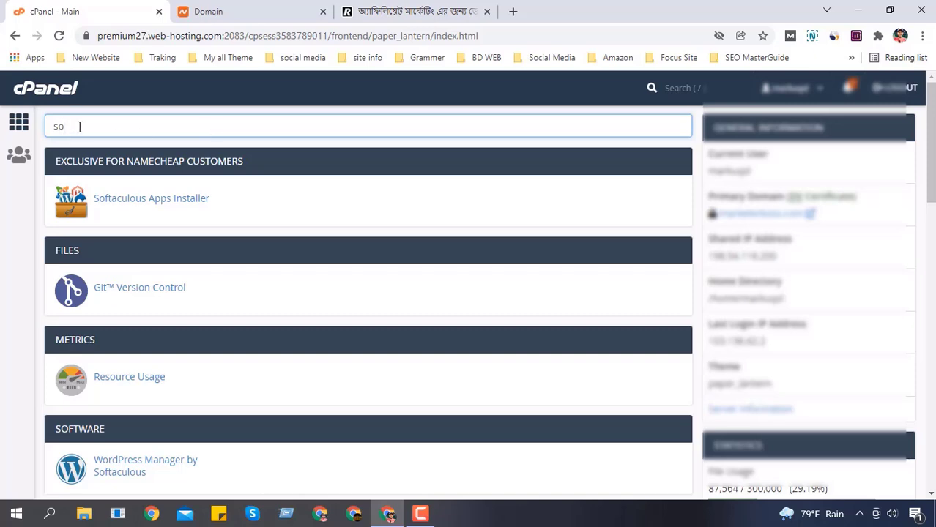
drag(79, 127, 47, 126)
key(BackSpace)
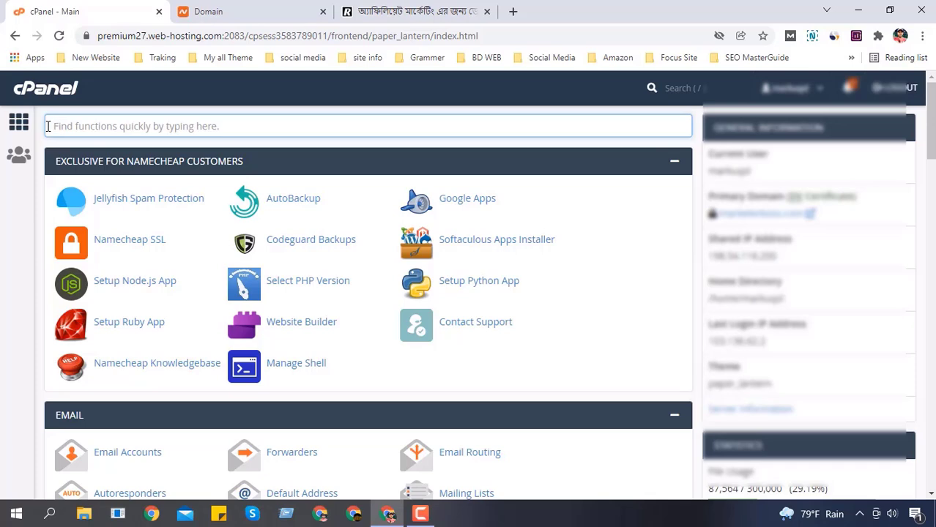
text(soft)
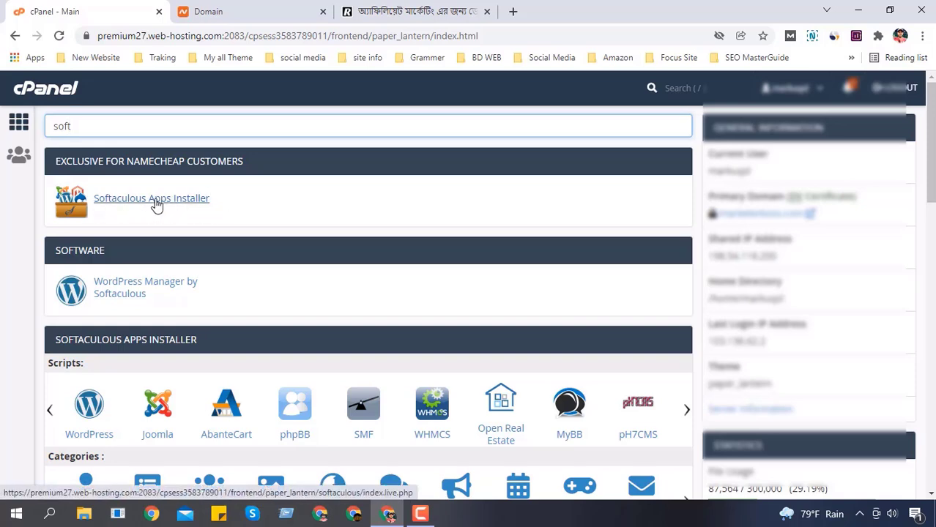
Step: Open Softaculous Apps Installer and scroll through the Top Scripts, led by WordPress
click(173, 204)
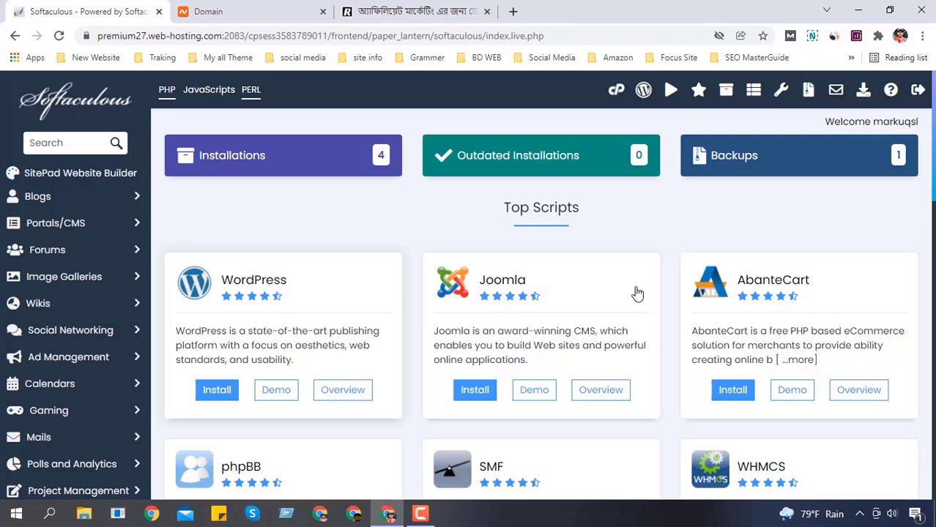
scroll(782, 273, down, 1)
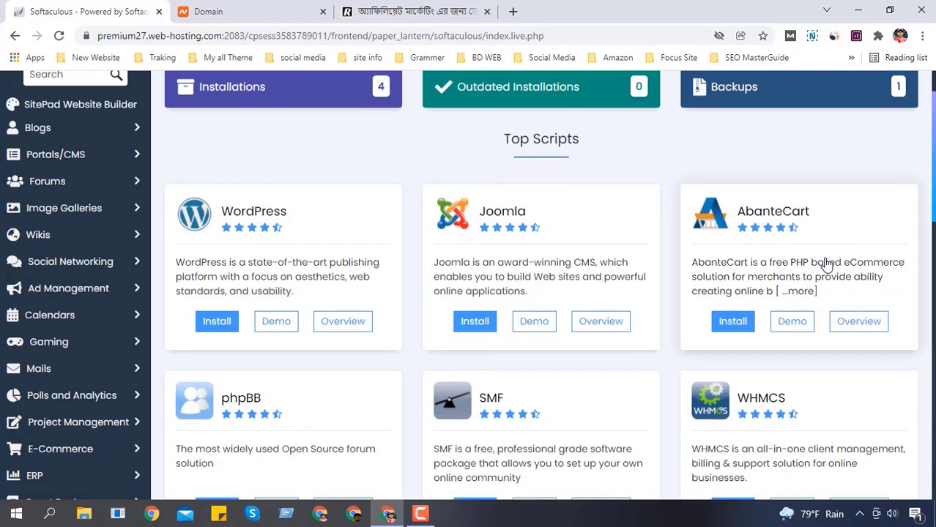
scroll(825, 261, down, 1)
scroll(381, 330, down, 5)
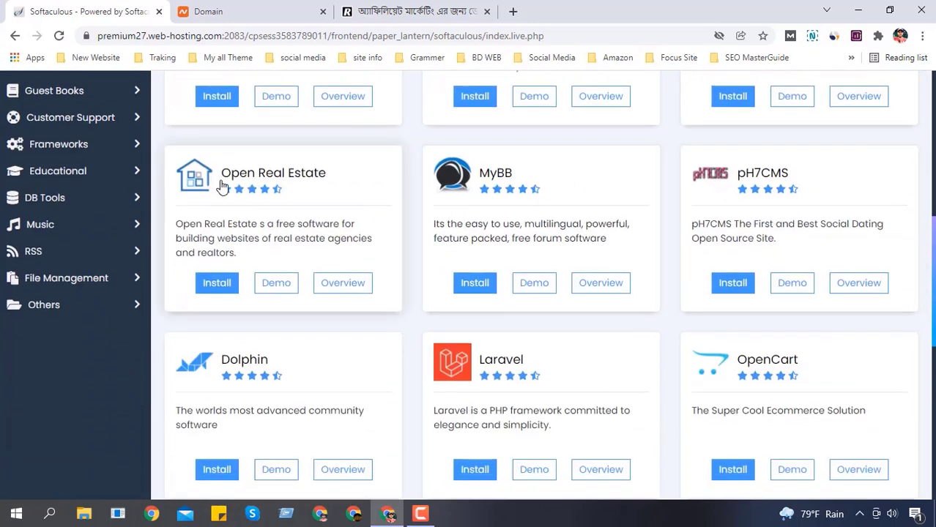
scroll(311, 297, down, 1)
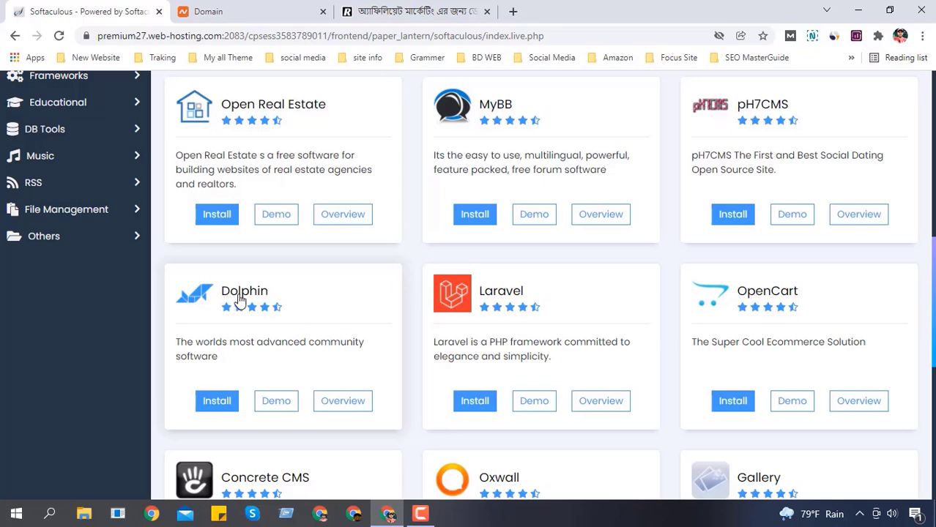
scroll(732, 295, down, 1)
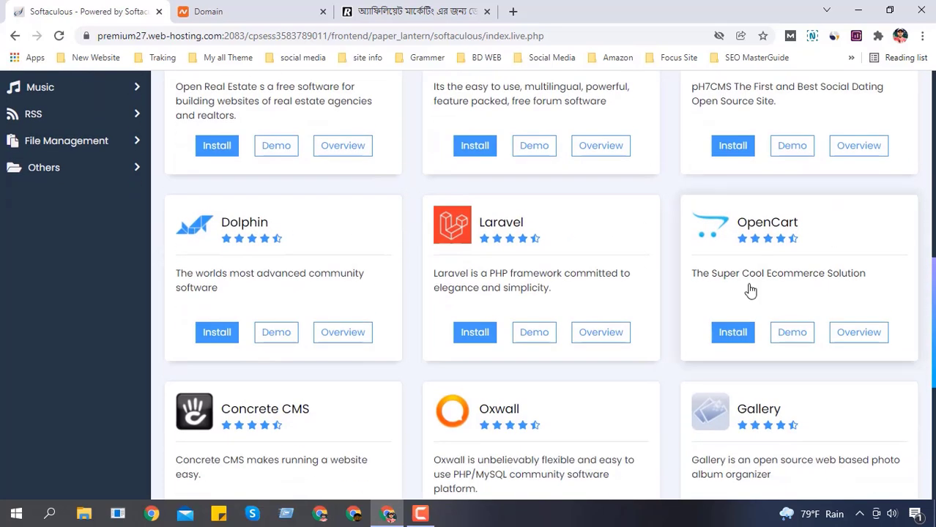
scroll(752, 292, down, 2)
scroll(622, 342, down, 2)
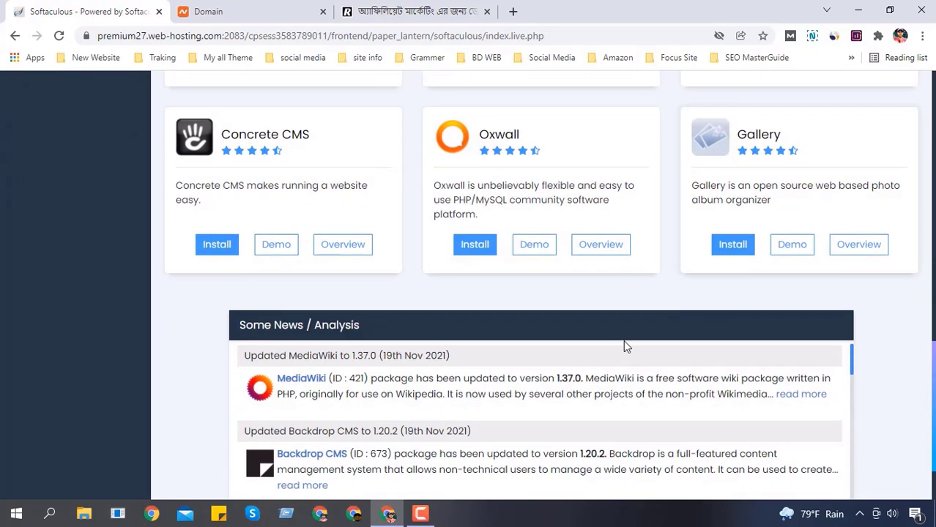
scroll(623, 340, up, 7)
scroll(623, 340, up, 5)
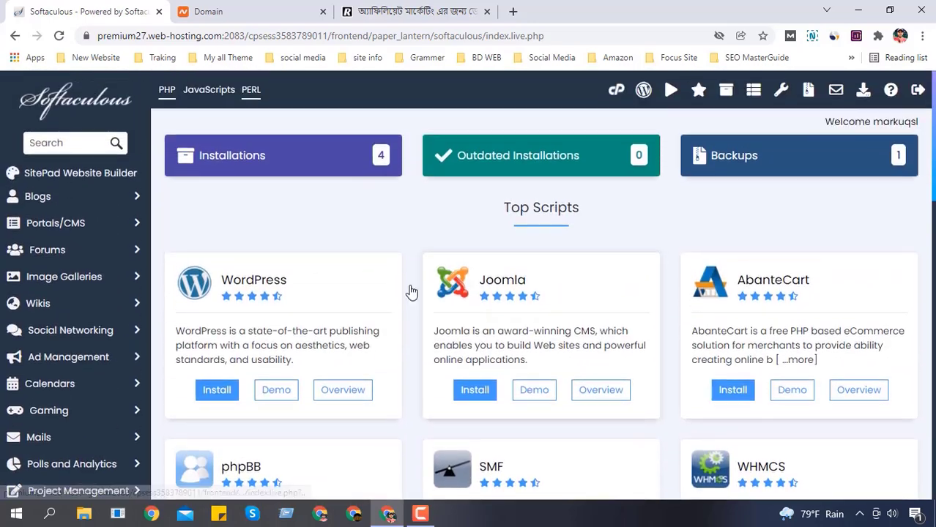
Step: Start the WordPress install and check the blog article site's connection security
click(217, 391)
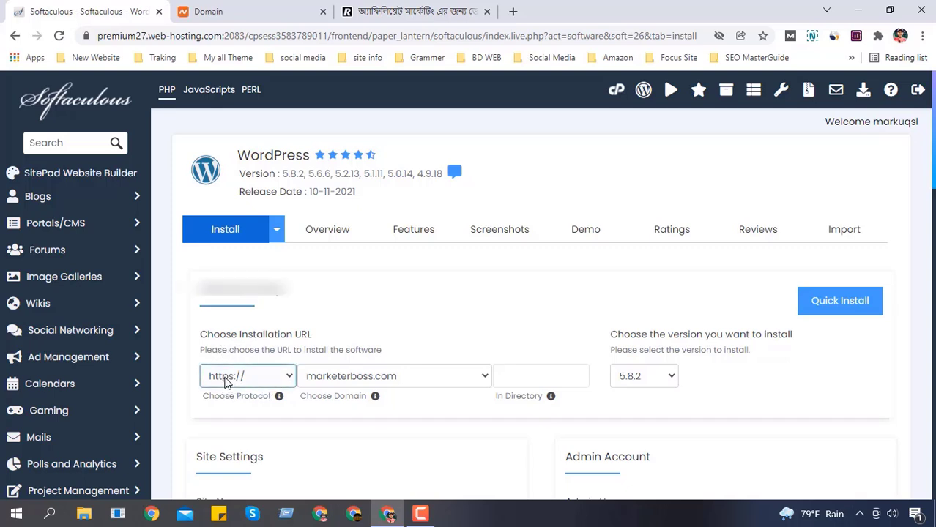
click(439, 11)
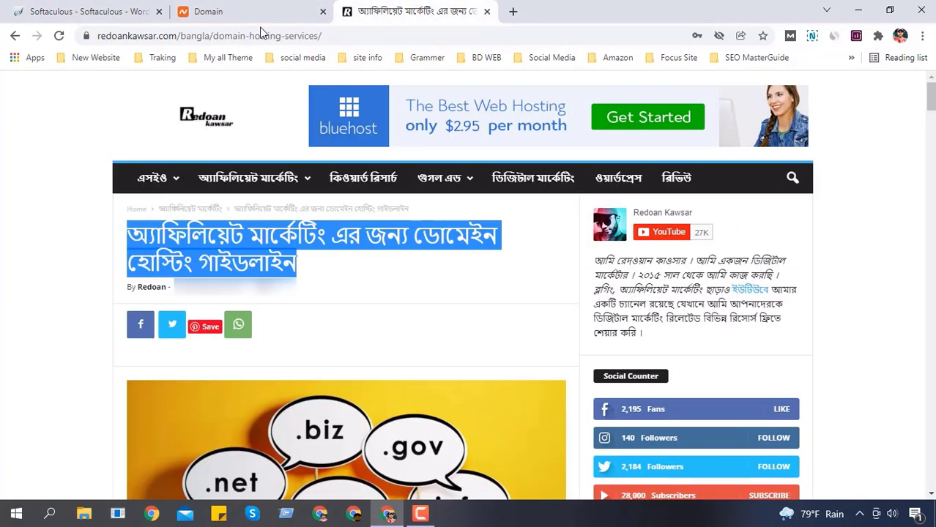
click(86, 36)
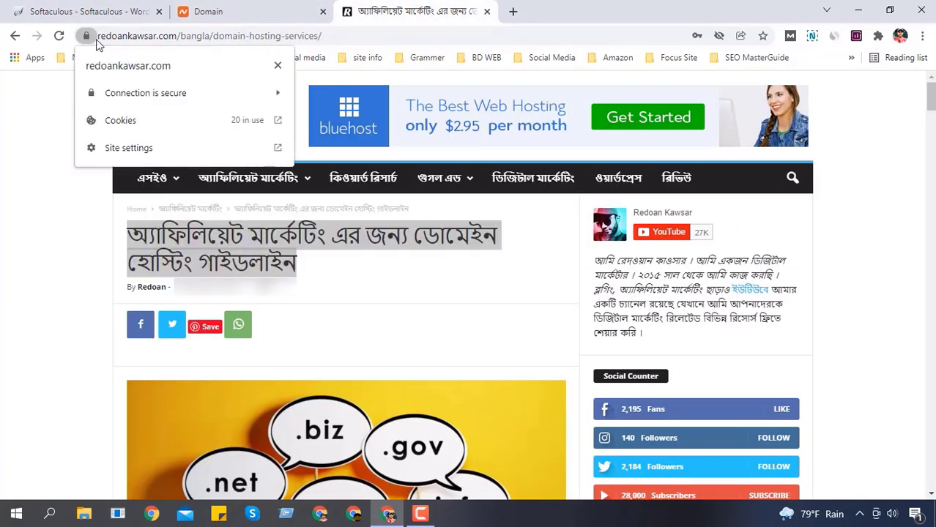
click(77, 9)
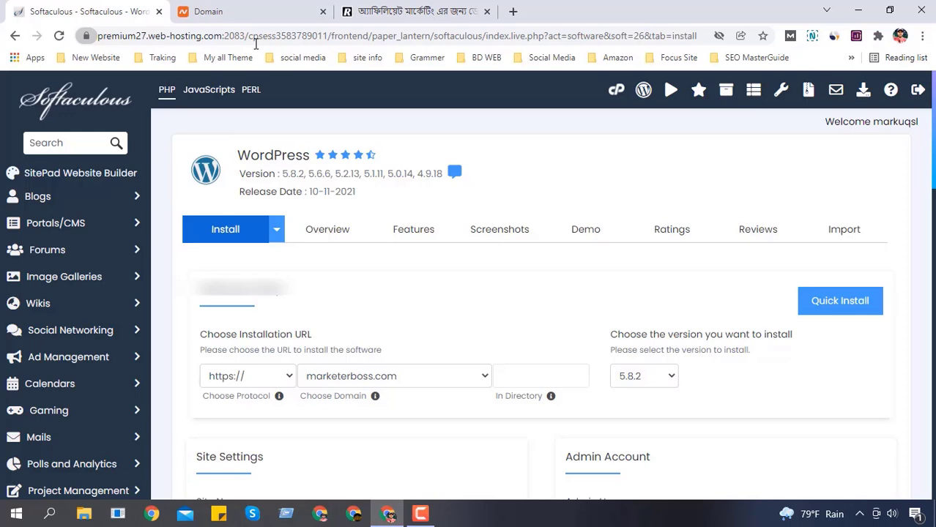
click(231, 377)
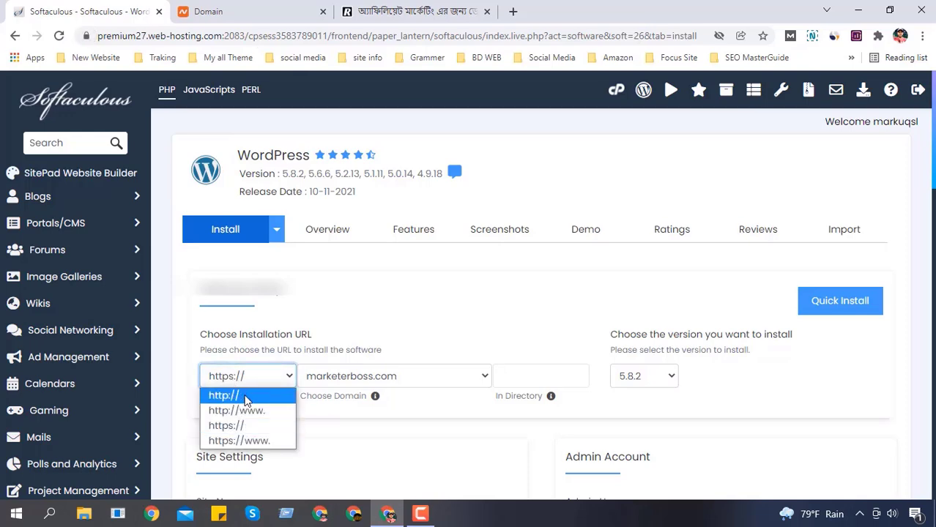
click(246, 398)
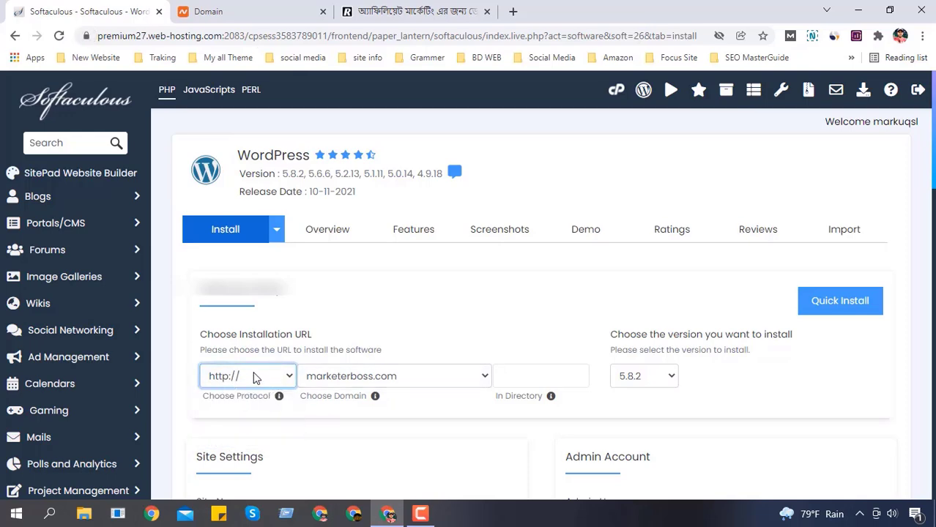
click(378, 11)
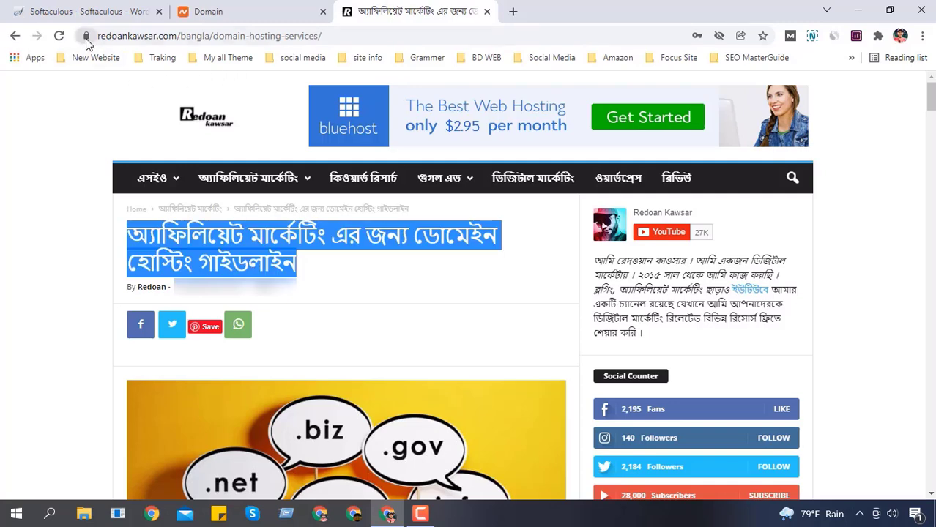
click(81, 11)
click(249, 376)
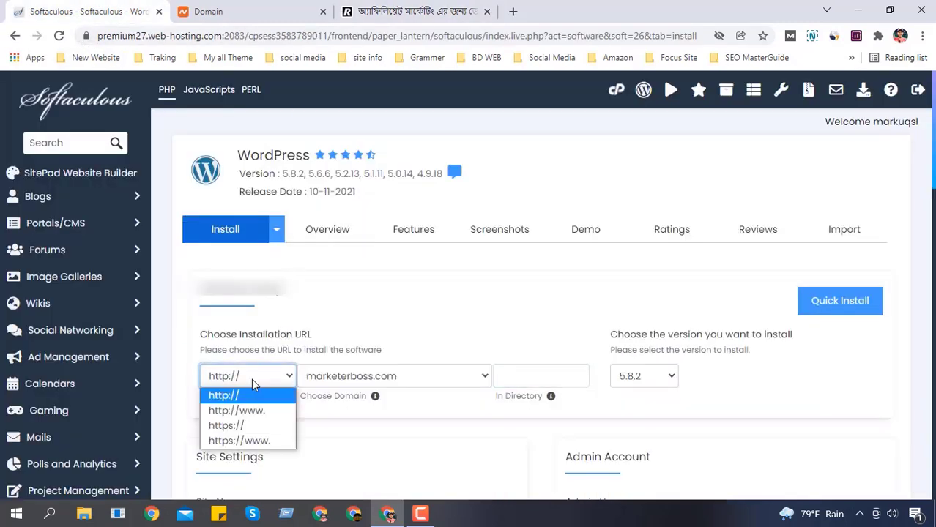
click(248, 426)
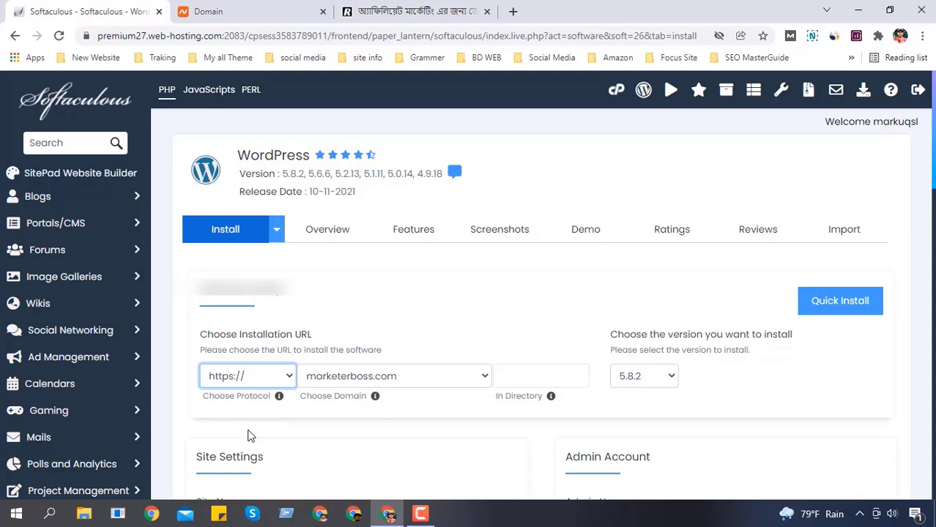
click(263, 372)
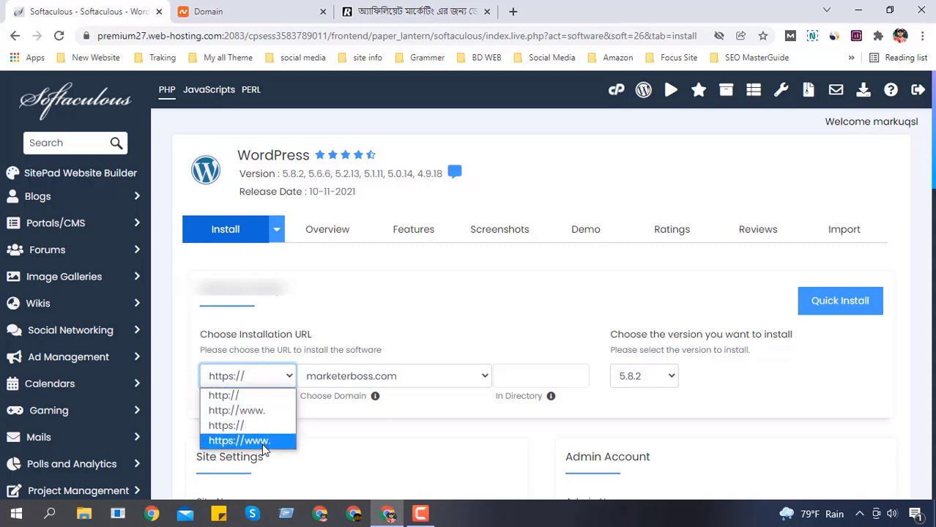
click(461, 6)
Step: Inspect the blog article's full https address, then bring up the marketerboss.com Namecheap tab
click(429, 6)
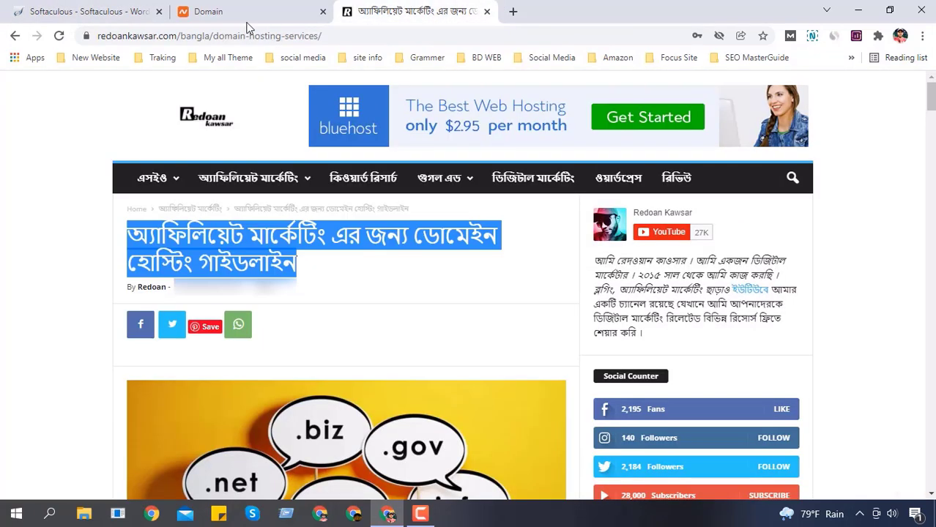
click(455, 37)
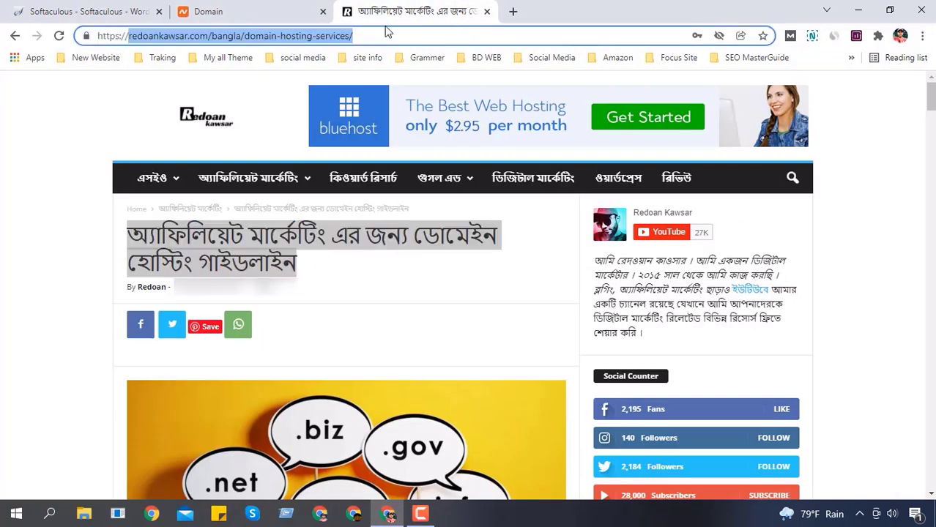
click(367, 38)
drag(366, 38, 90, 44)
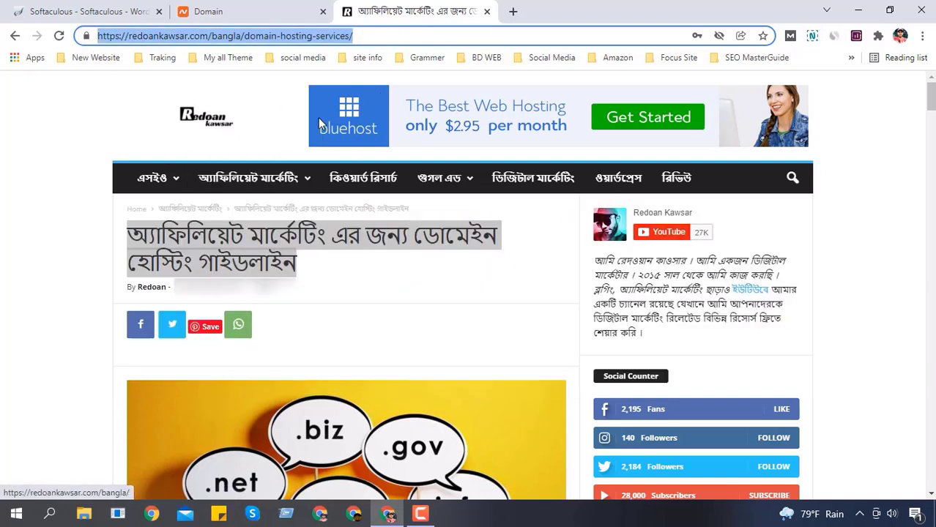
click(293, 8)
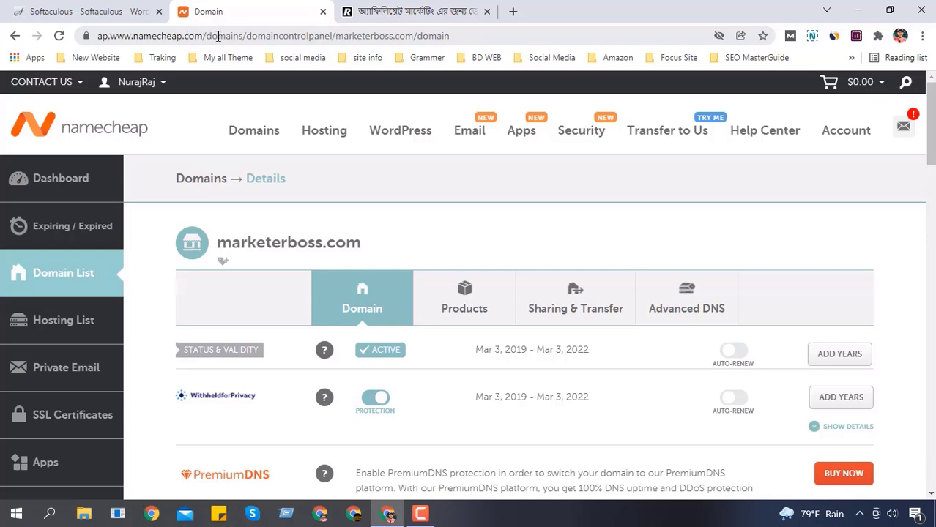
Step: Switch back to the Softaculous tab showing the WordPress install form
click(91, 11)
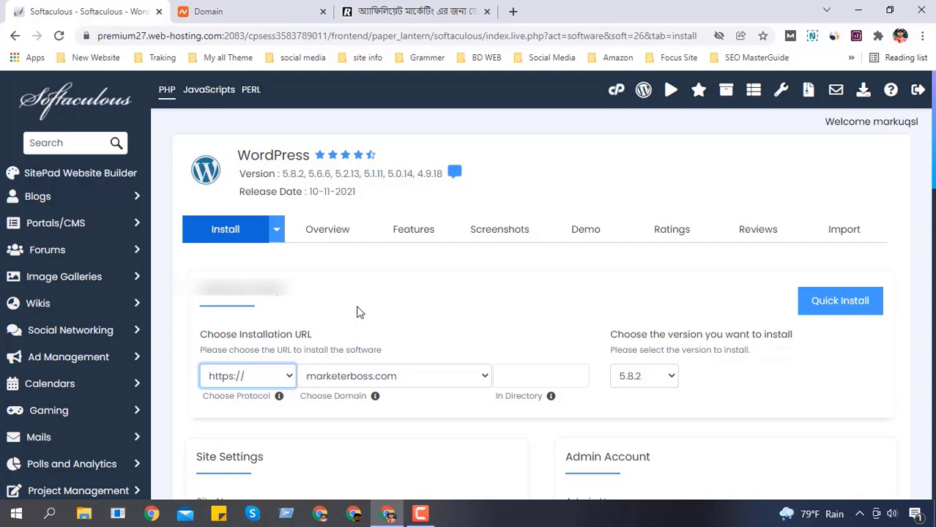
click(269, 385)
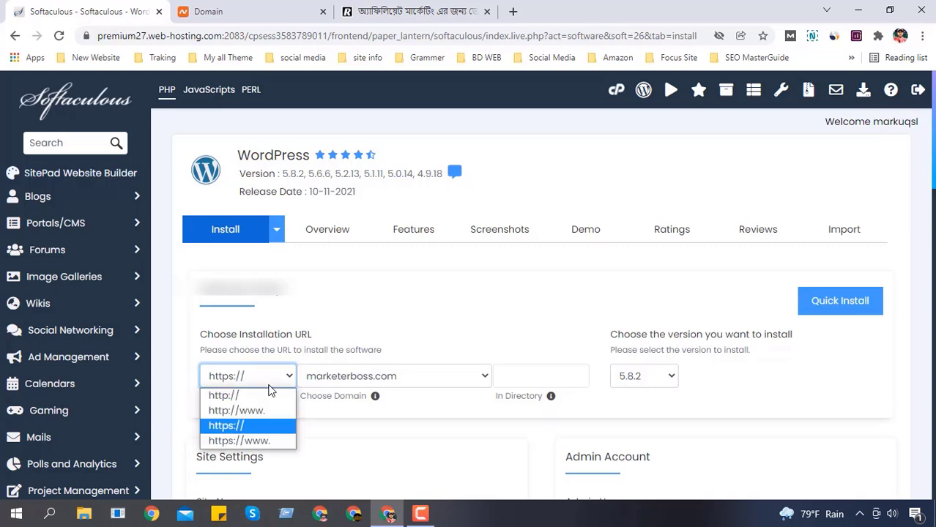
click(264, 427)
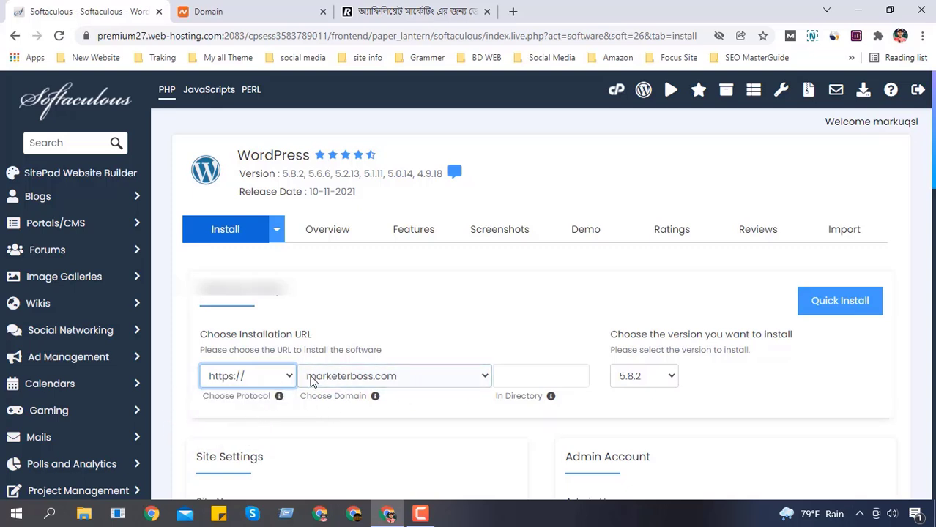
click(257, 373)
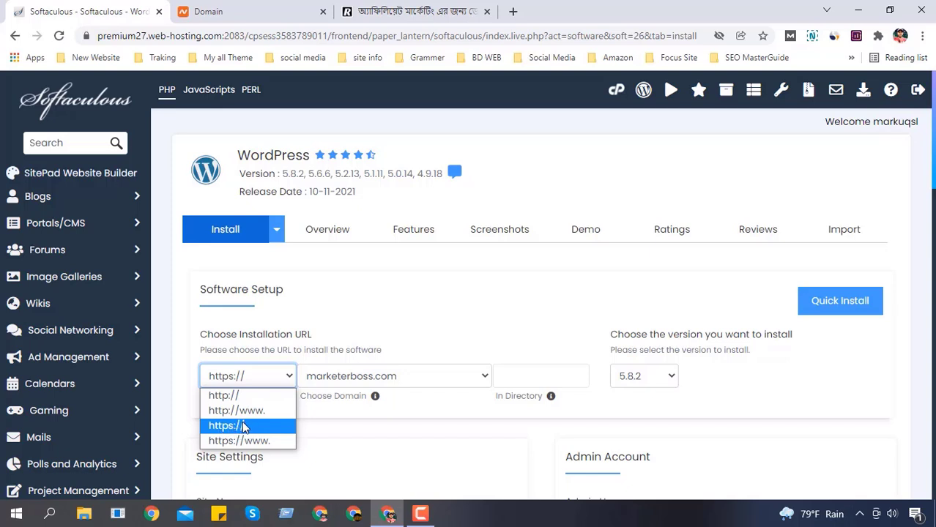
click(244, 426)
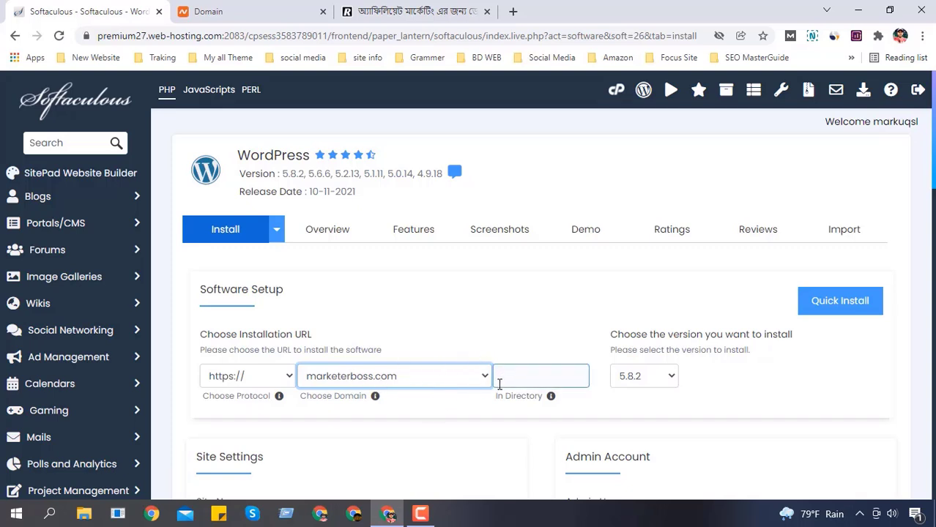
click(545, 374)
scroll(545, 375, down, 1)
mouse_move(551, 334)
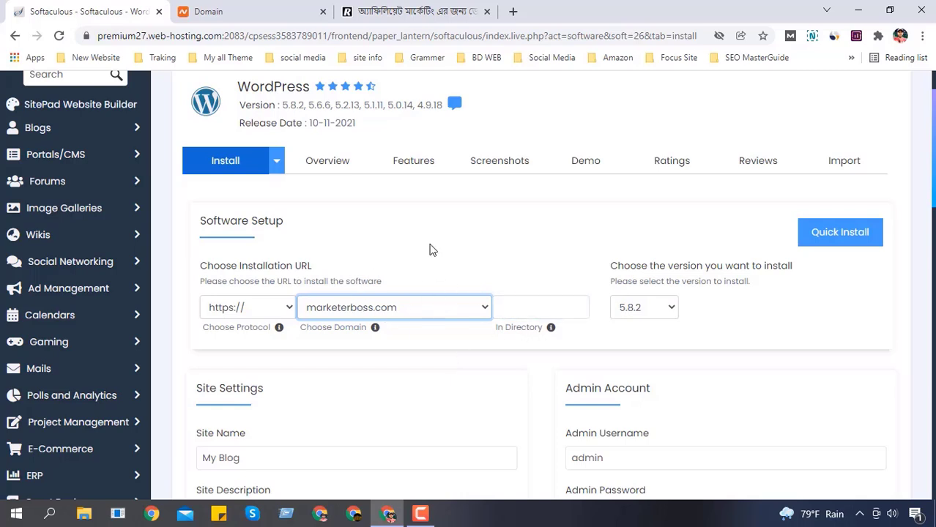
scroll(658, 308, down, 1)
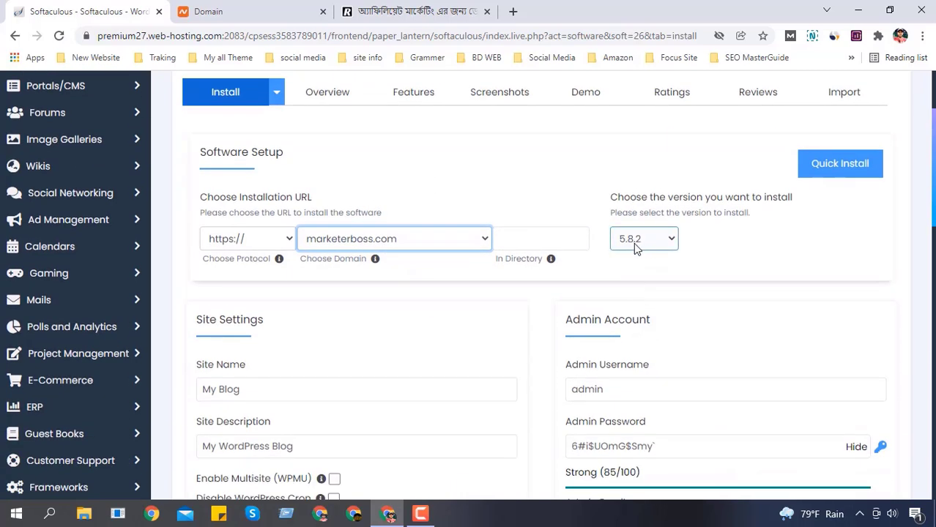
click(644, 242)
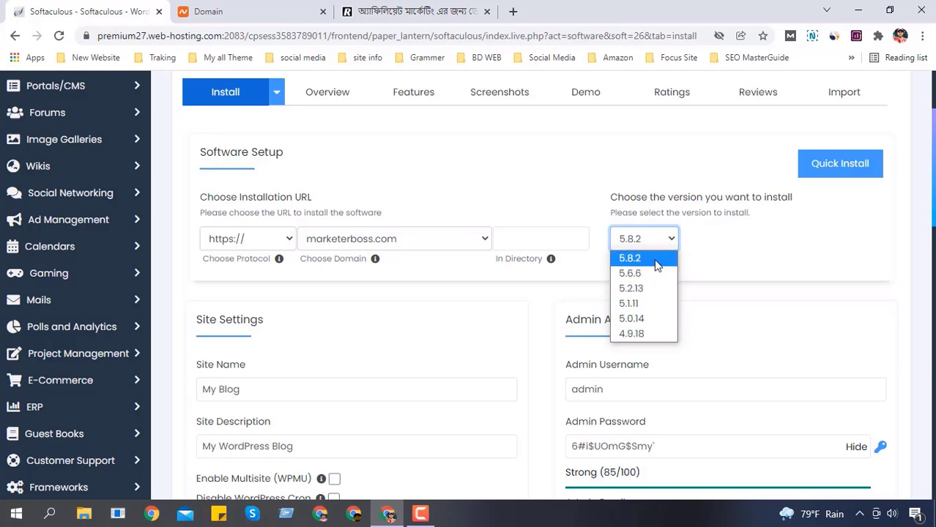
click(638, 259)
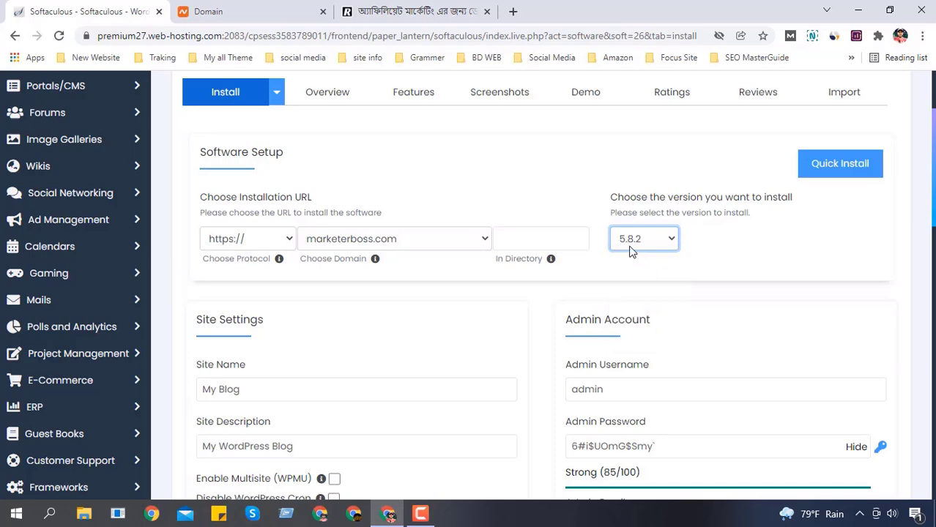
click(631, 243)
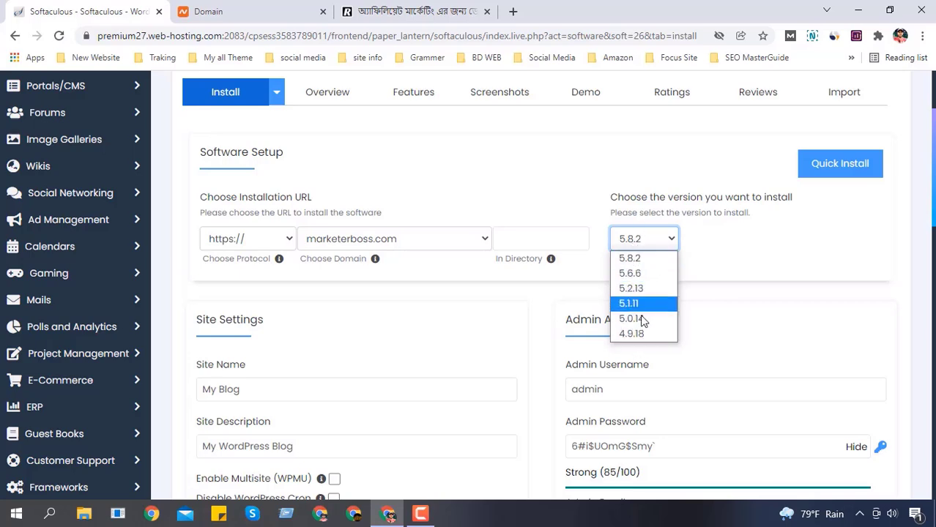
click(659, 261)
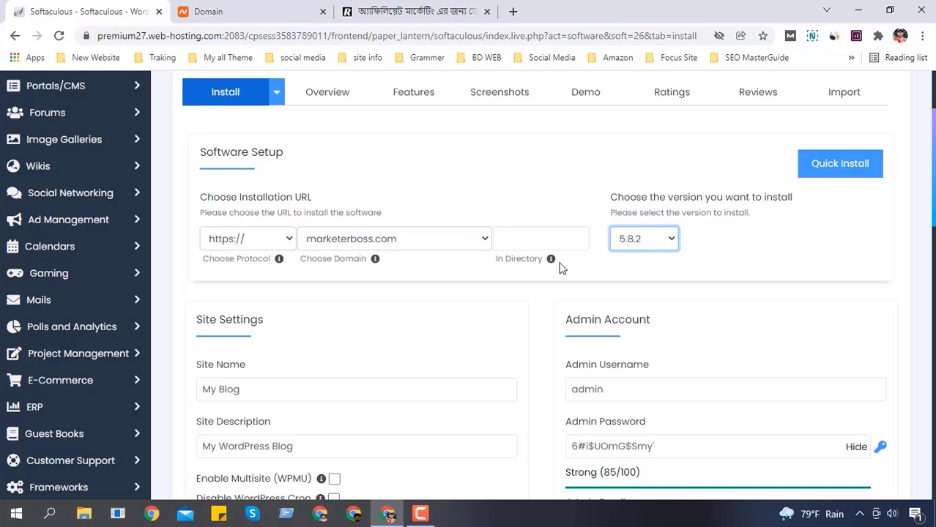
scroll(560, 268, down, 2)
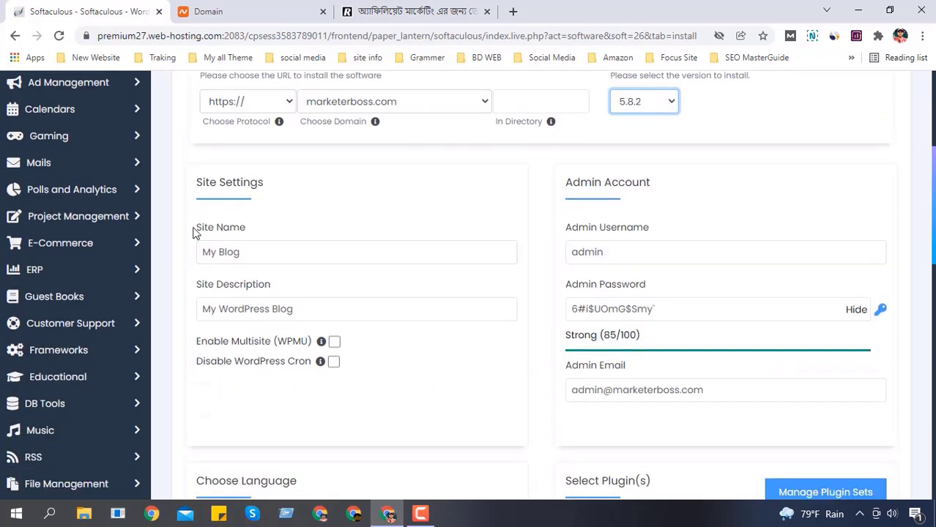
Step: Replace the default 'admin' username with a custom admin username, leaving site name My Blog
click(199, 255)
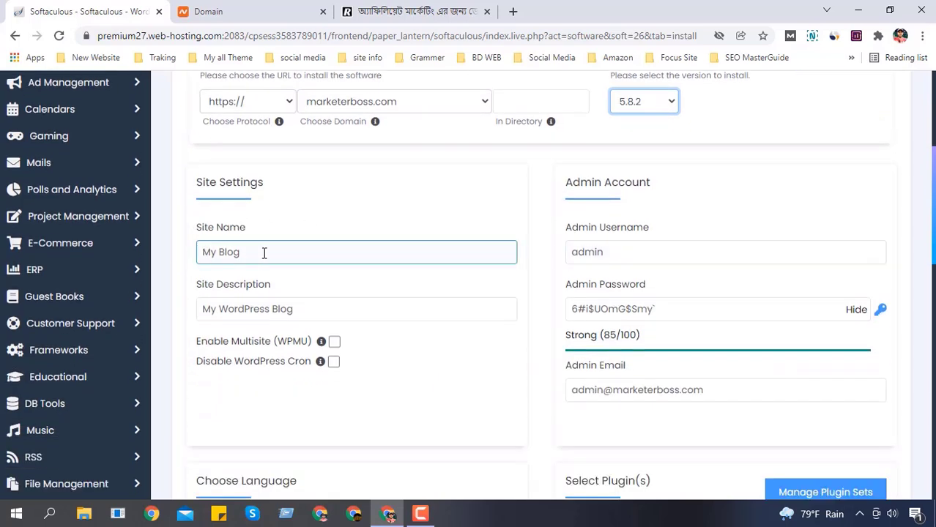
drag(262, 252, 186, 253)
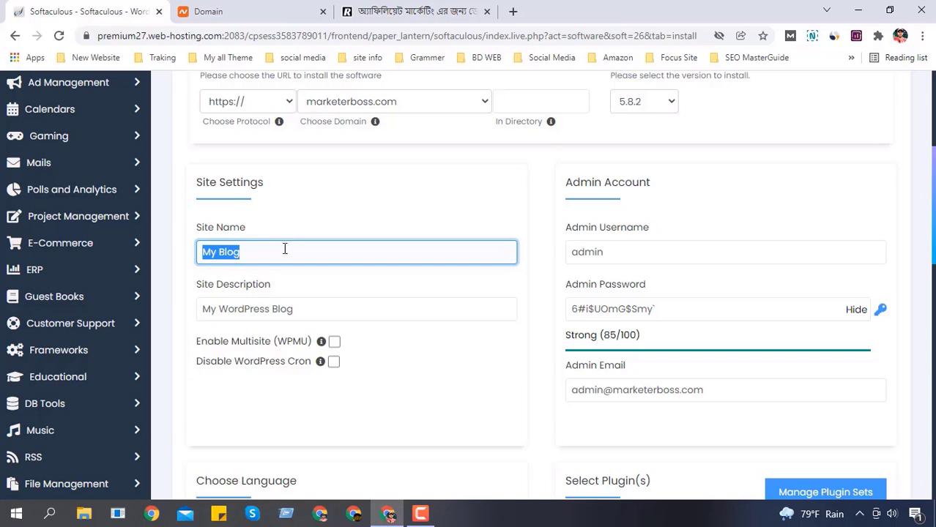
click(248, 247)
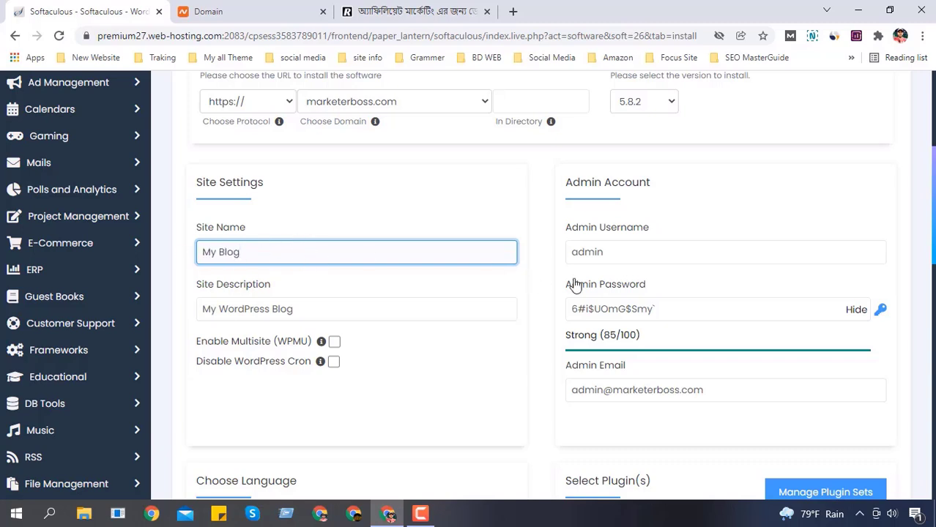
click(570, 250)
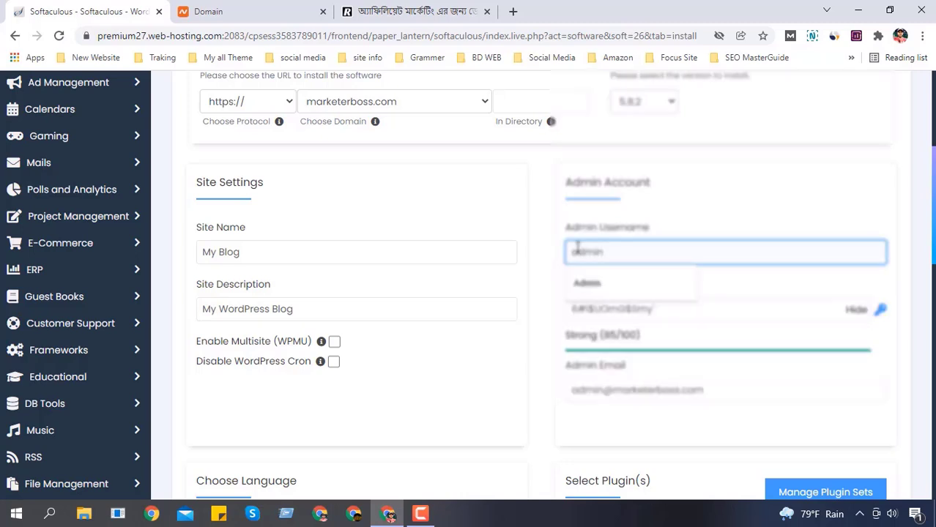
key(BackSpace)
key(BackSpace)
key(BackSpace)
key(BackSpace)
key(BackSpace)
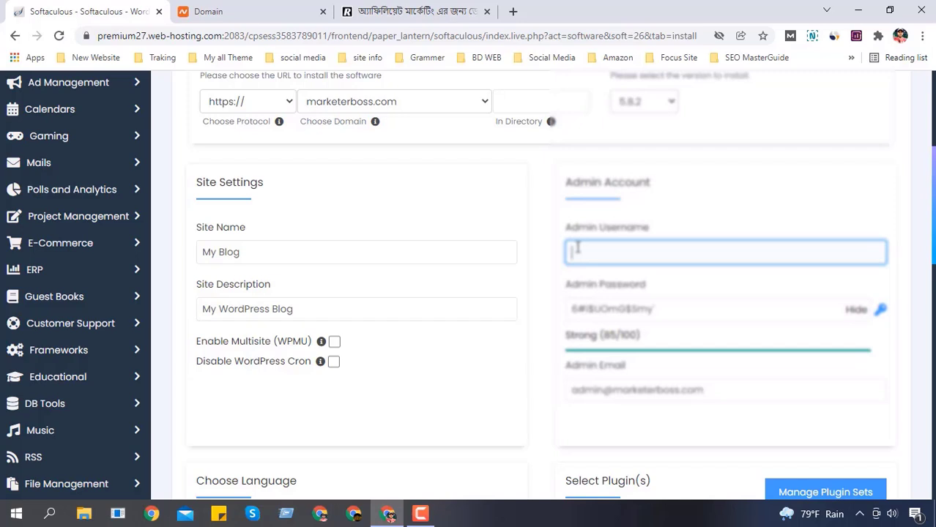
text(Redoan)
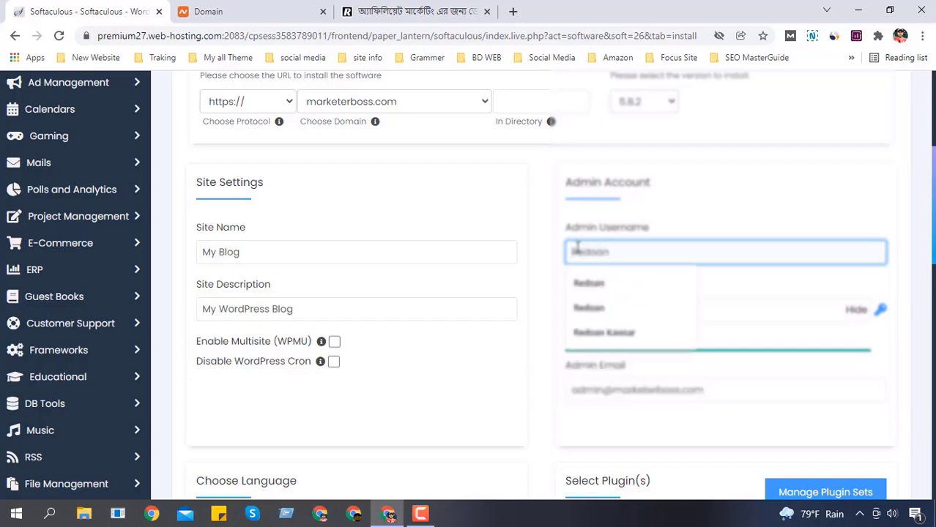
Step: Clear the pre-generated admin password
click(638, 292)
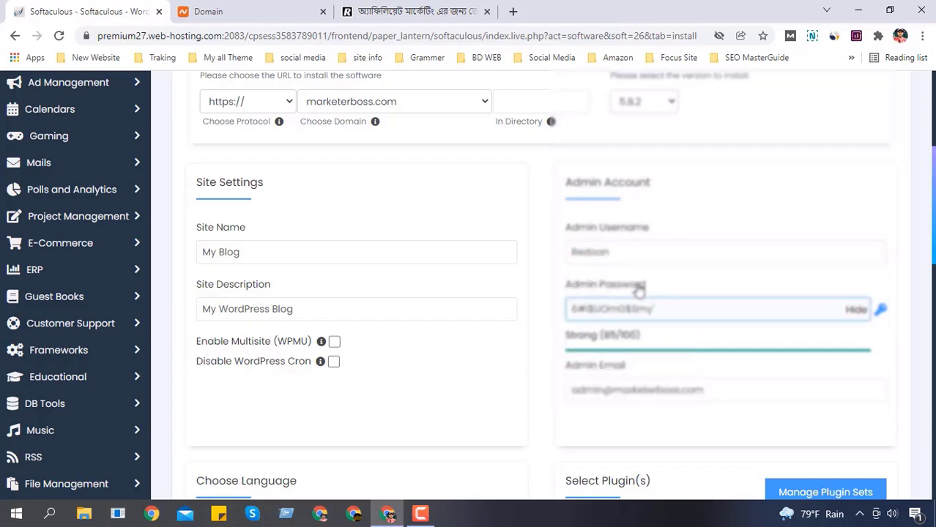
click(853, 309)
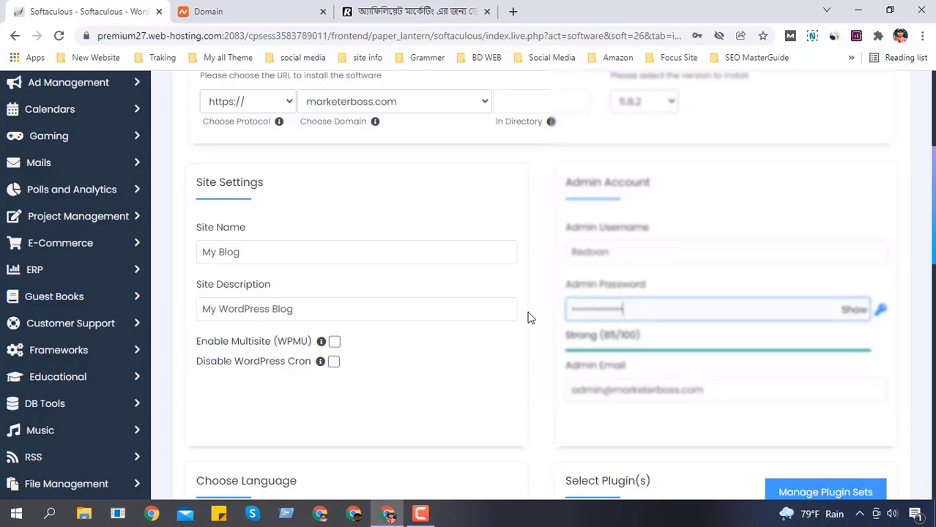
key(ctrl+a)
key(BackSpace)
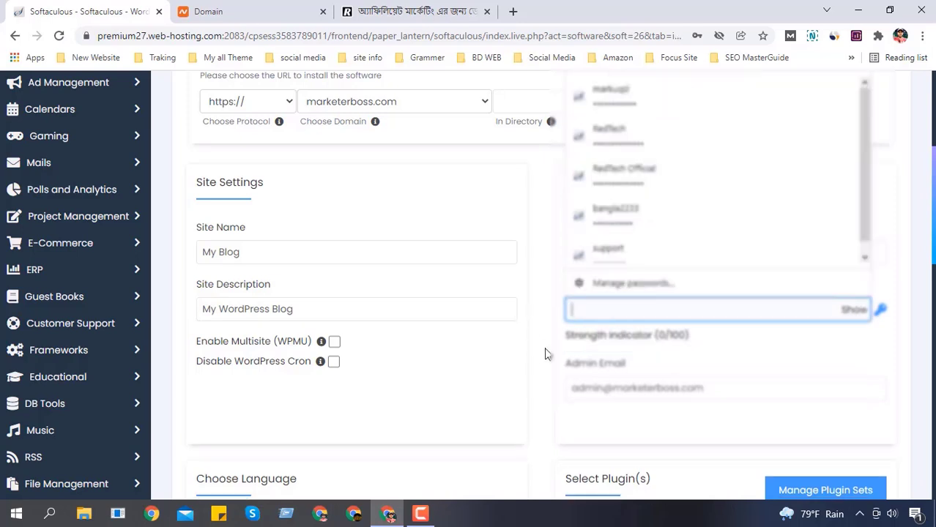
Step: Type a new admin password until the meter rates it Strong (65/100)
click(571, 312)
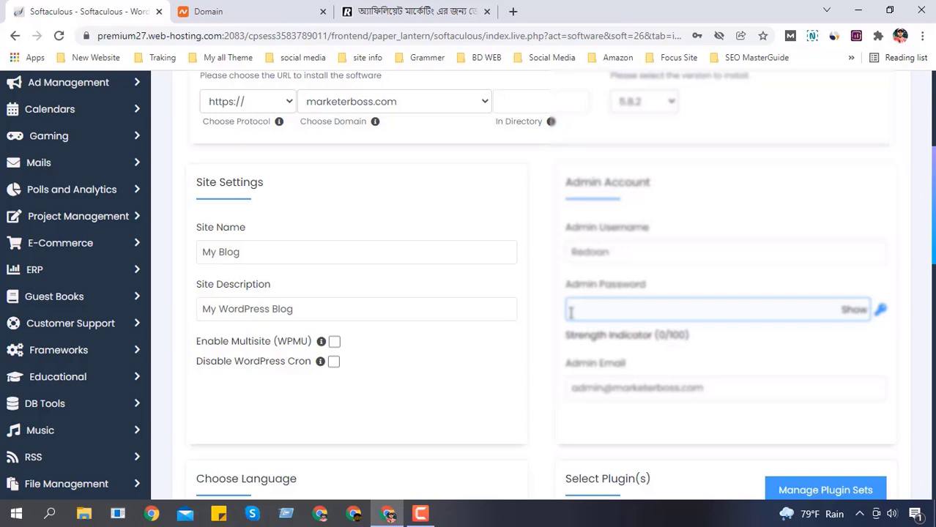
click(571, 312)
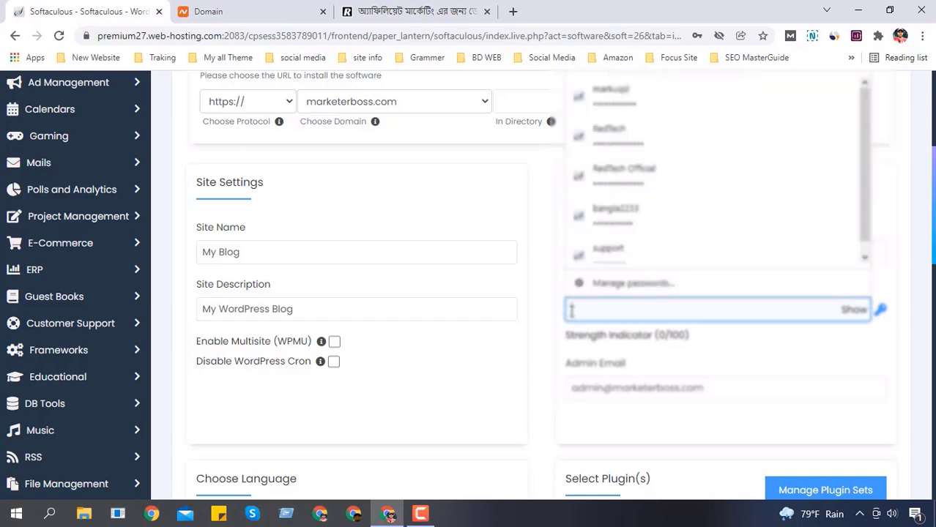
text(•)
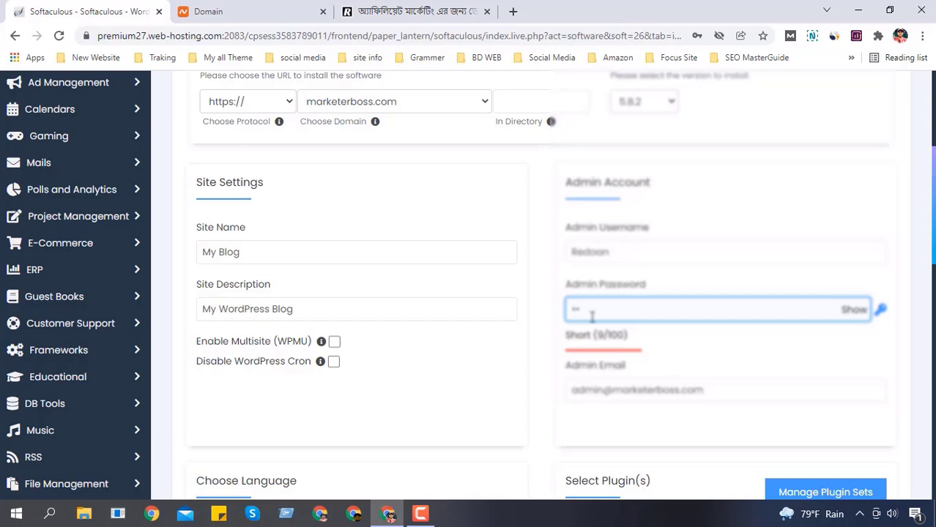
text(•)
key(BackSpace)
text(••••)
text(••)
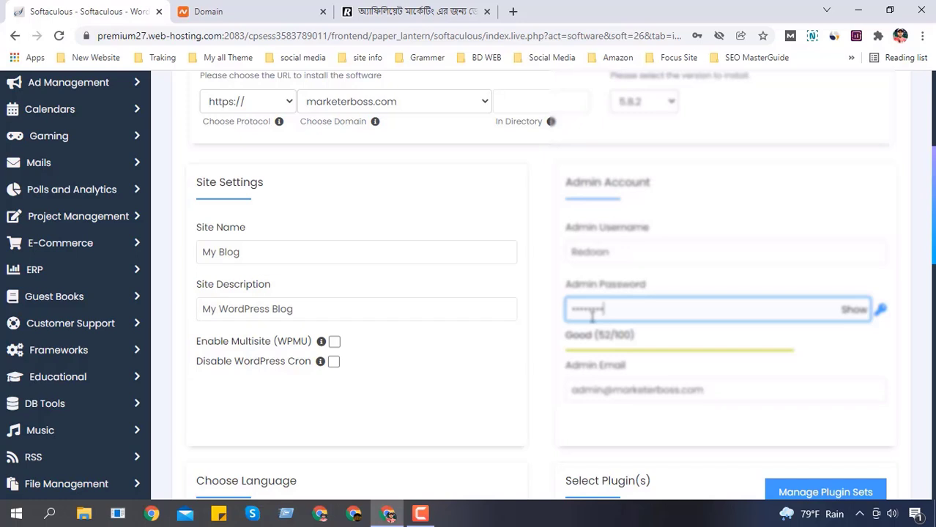
text(••)
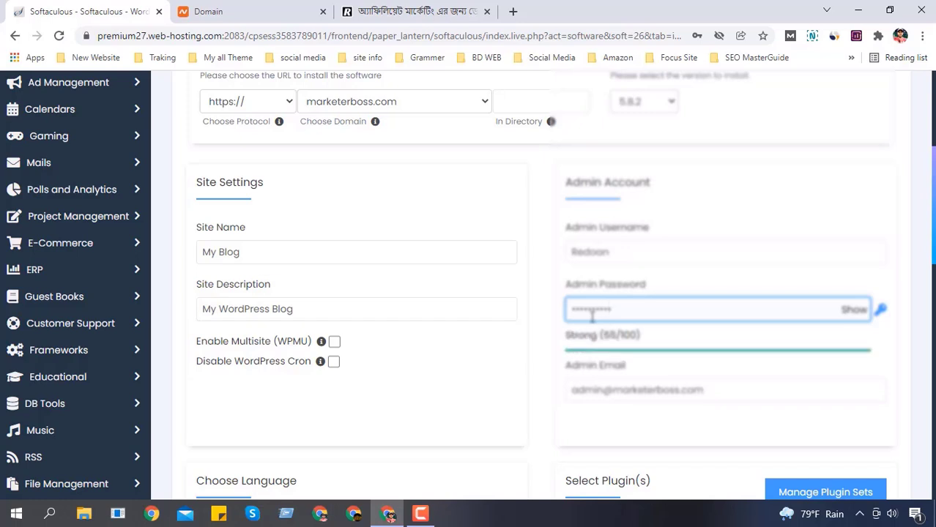
drag(564, 335, 642, 335)
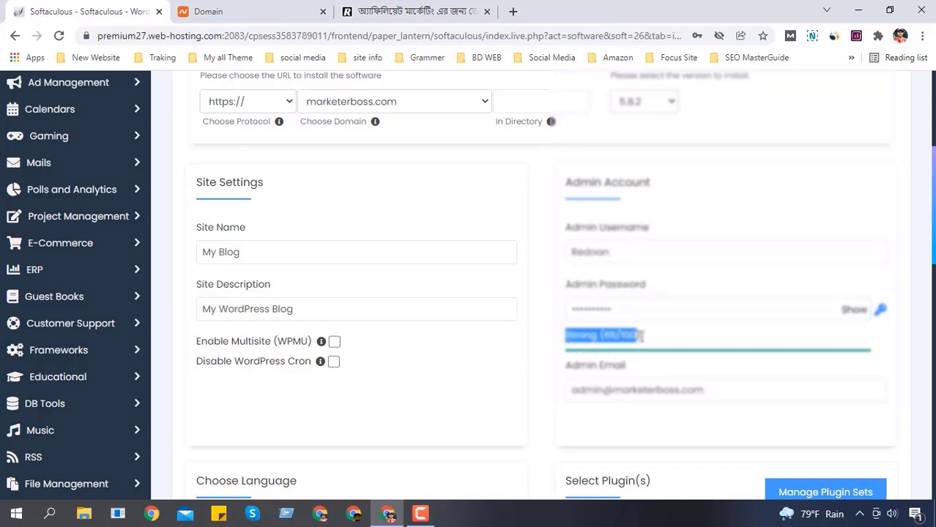
Step: Reveal the typed admin password to check it
click(614, 308)
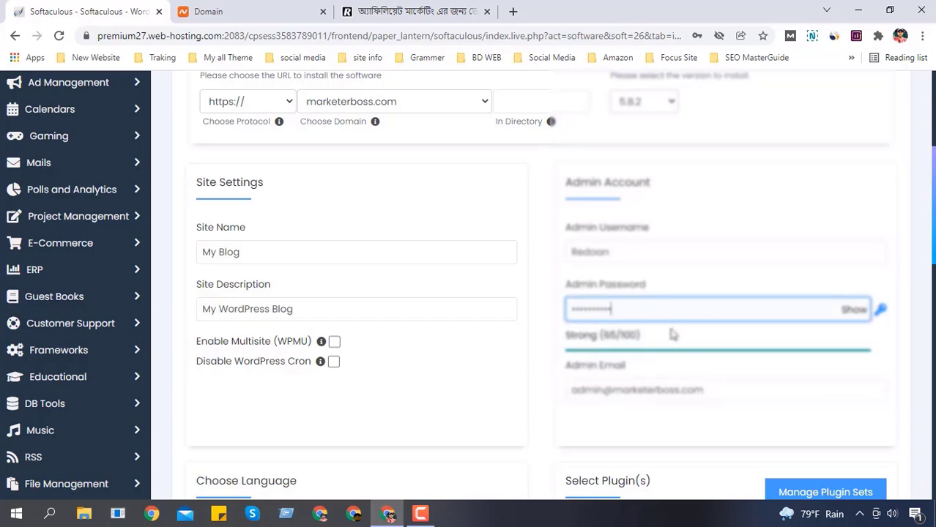
click(862, 313)
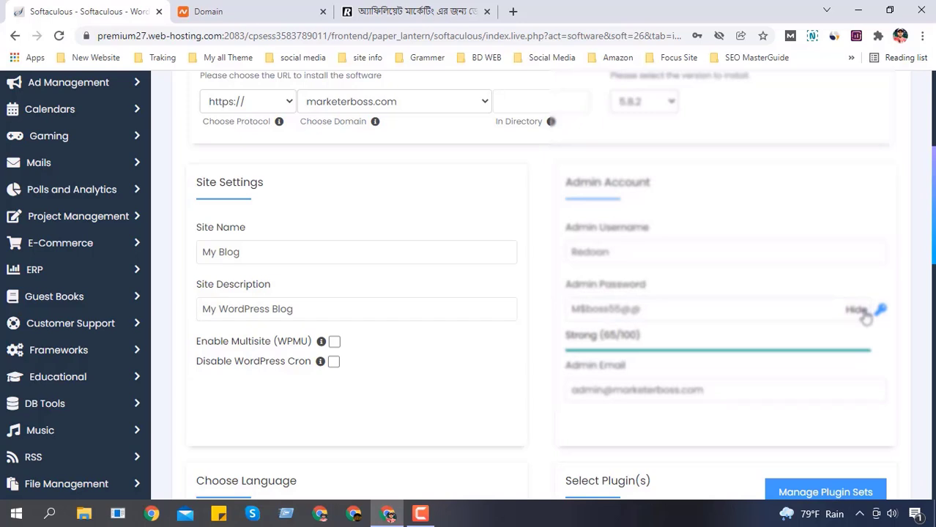
click(743, 317)
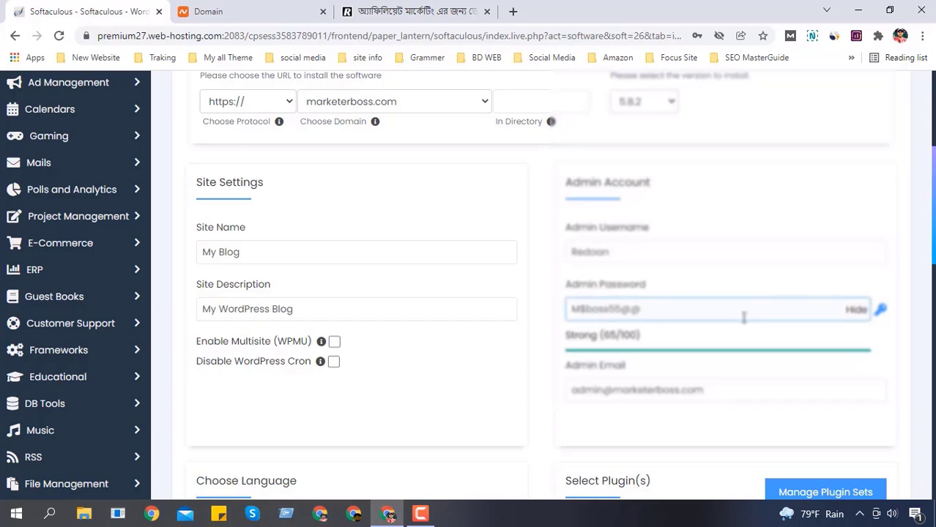
Step: Hide the Admin Password so it displays as dots again
click(852, 313)
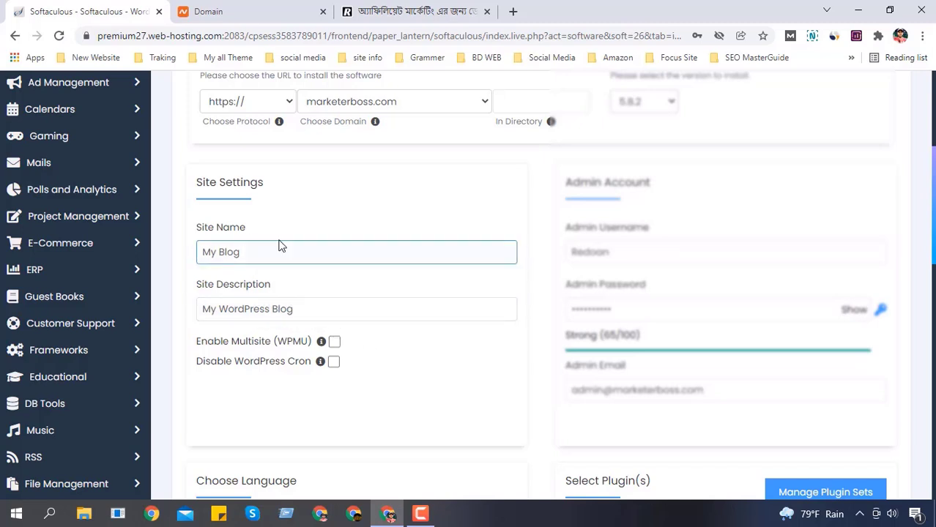
scroll(331, 281, down, 1)
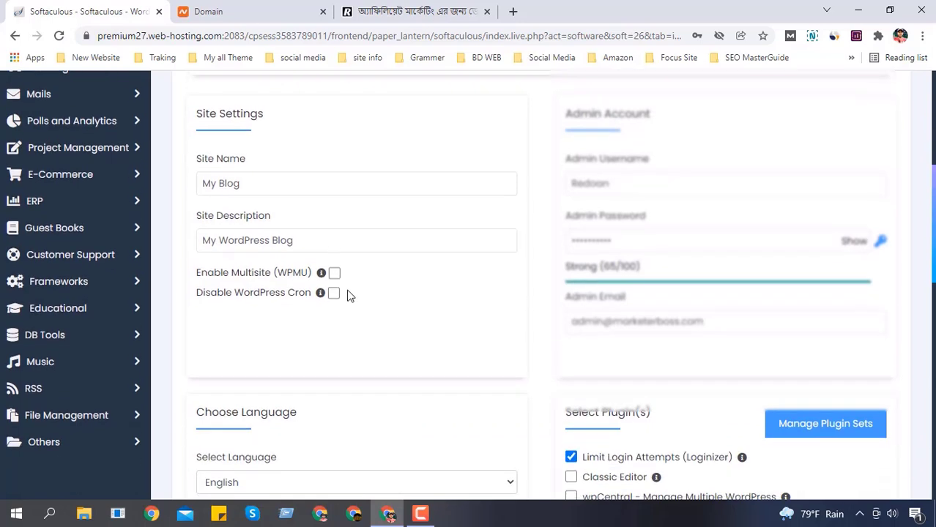
scroll(443, 264, down, 1)
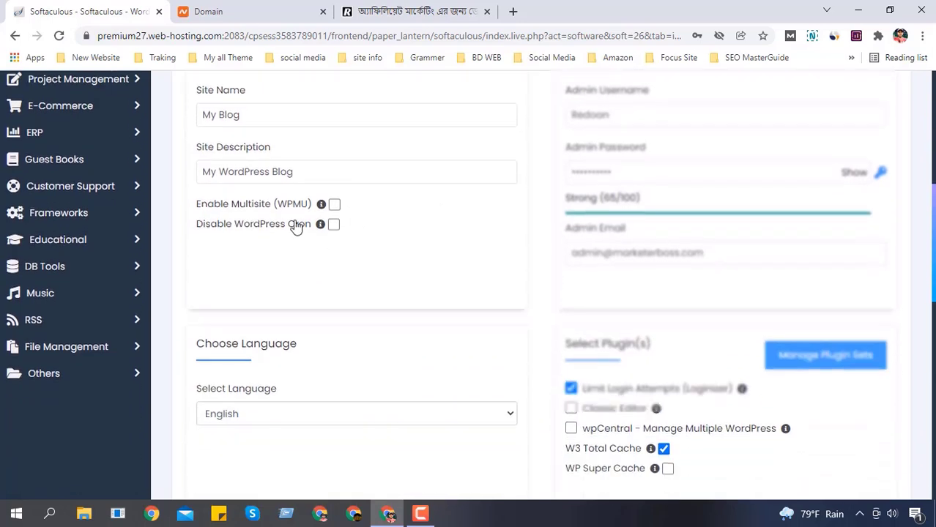
mouse_move(323, 212)
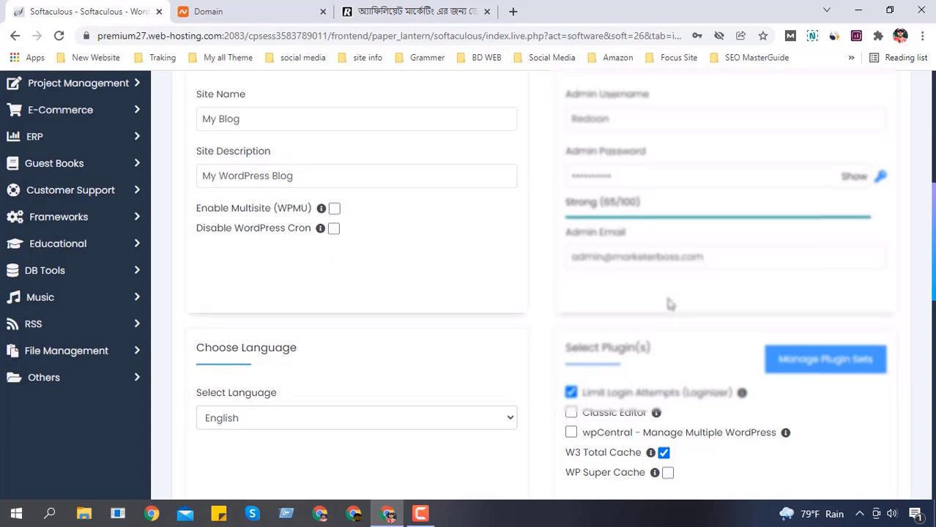
scroll(586, 322, up, 1)
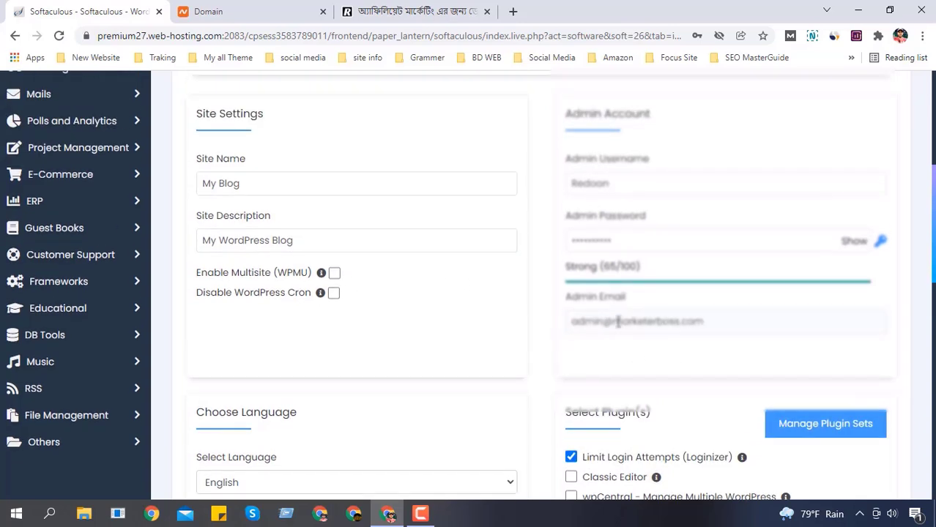
click(591, 323)
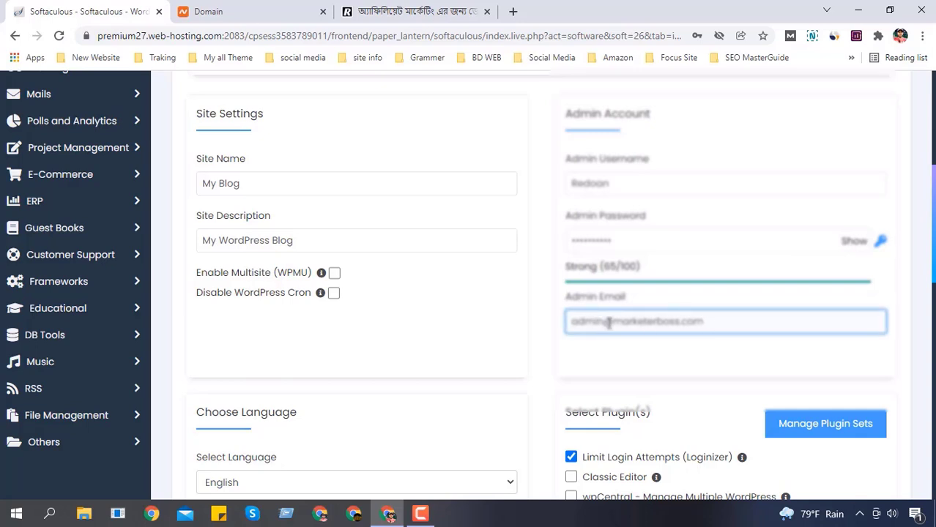
click(612, 323)
drag(613, 323, 564, 328)
key(BackSpace)
key(ctrl+a)
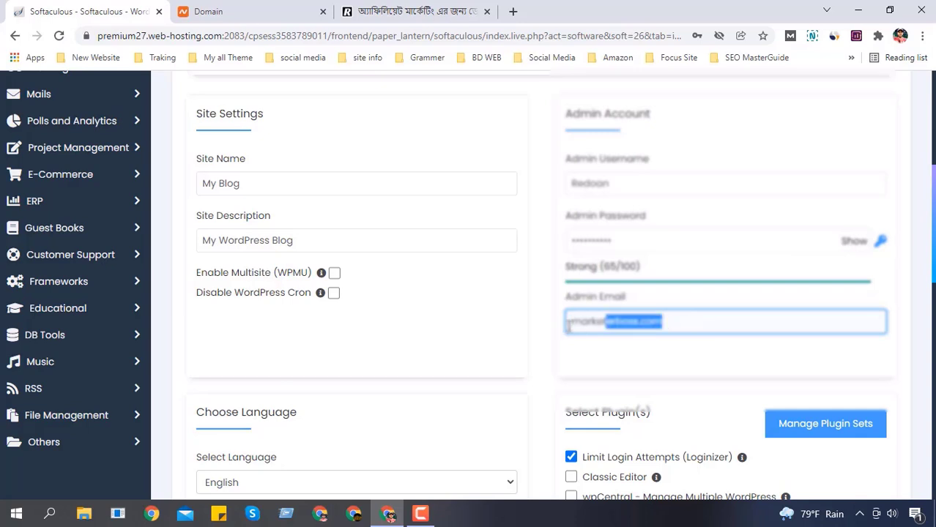
key(BackSpace)
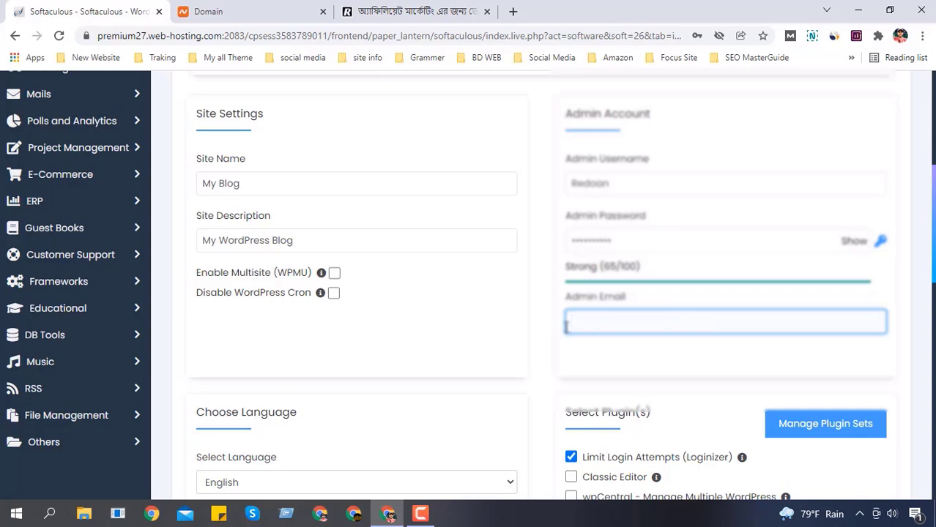
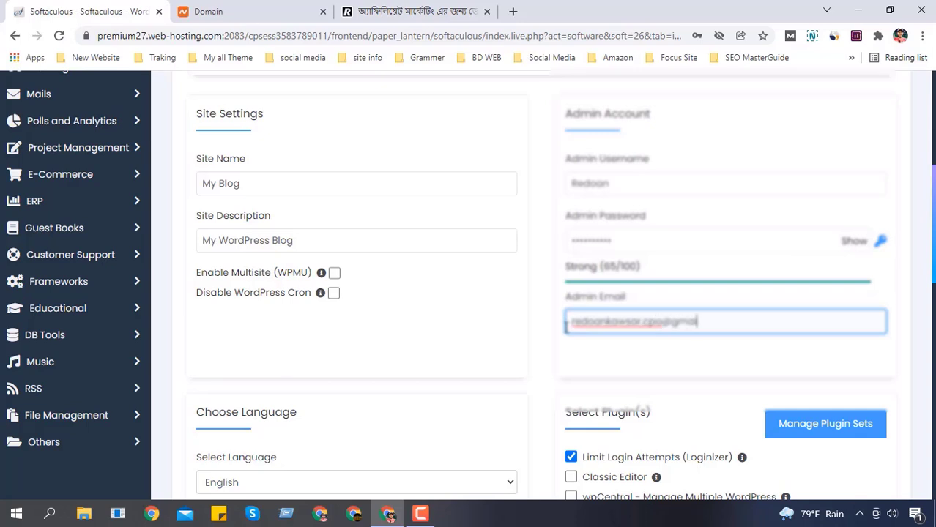
click(673, 351)
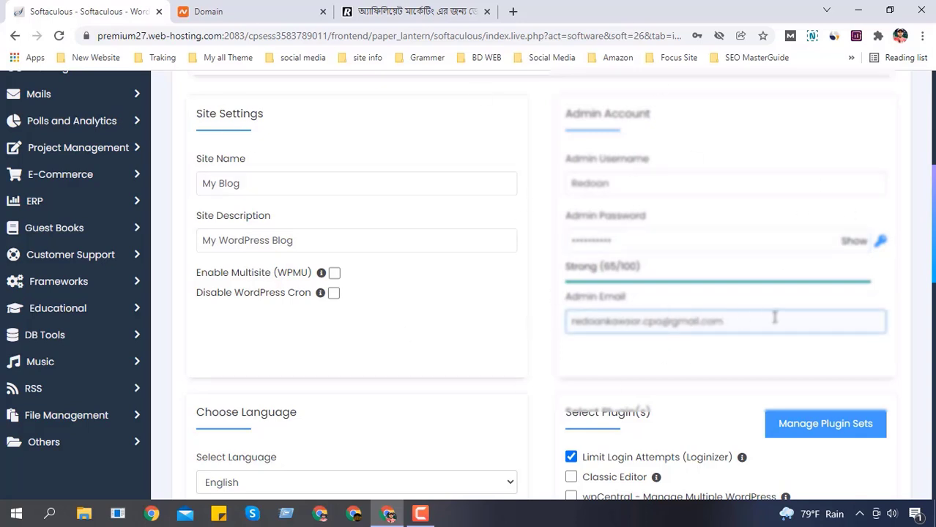
scroll(774, 316, down, 2)
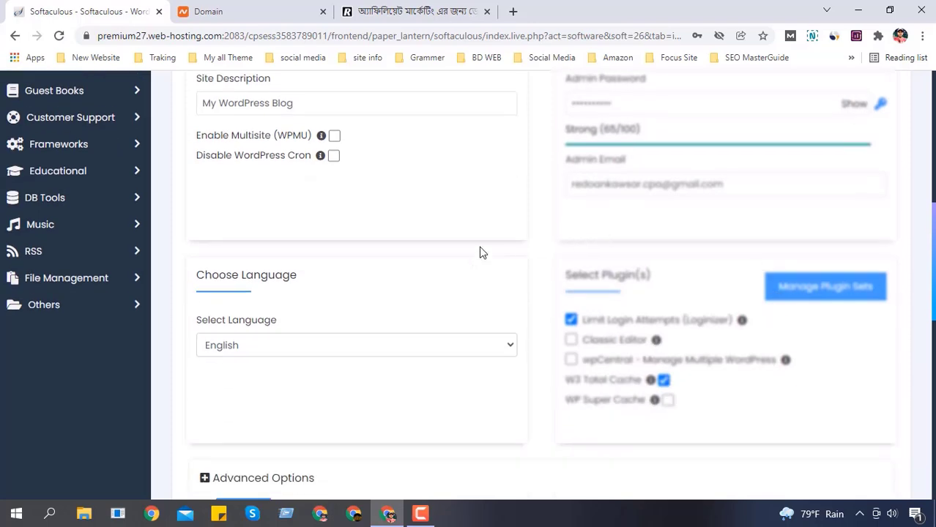
scroll(469, 253, up, 7)
scroll(579, 238, down, 4)
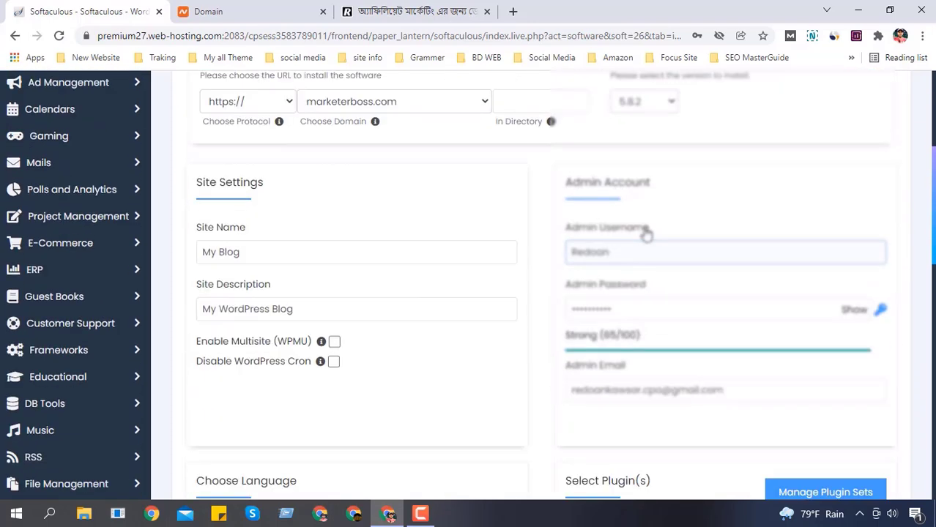
scroll(645, 233, down, 4)
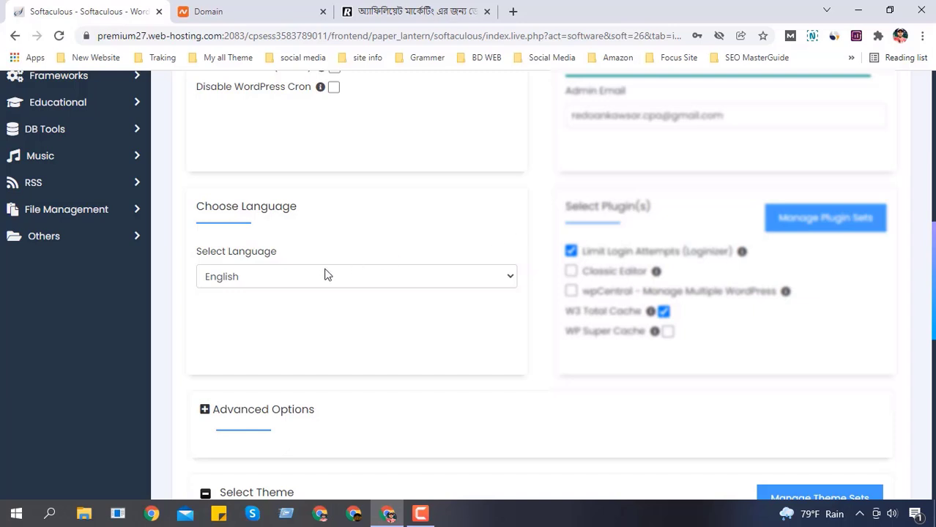
click(439, 278)
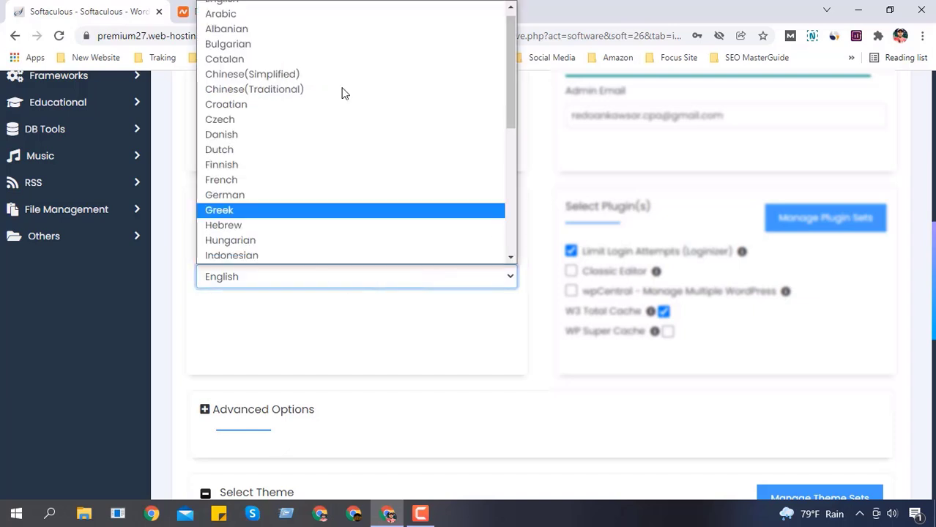
click(352, 337)
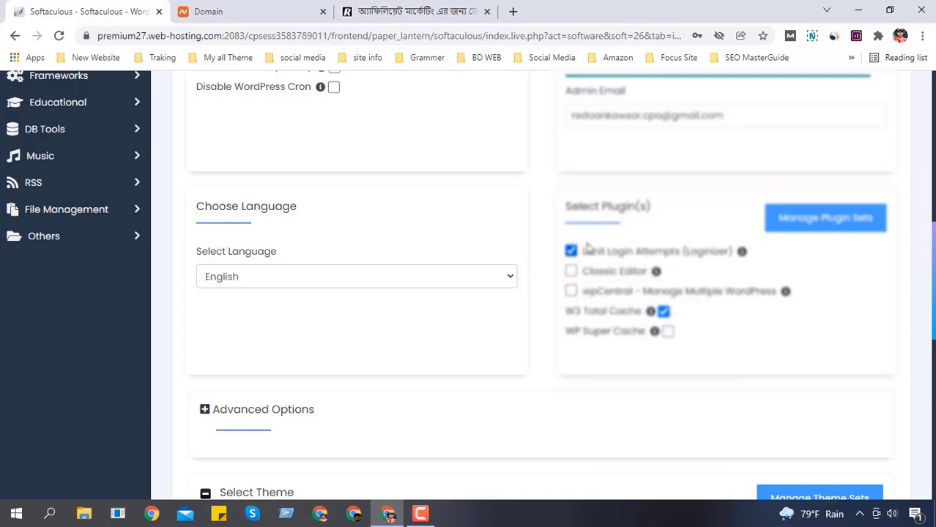
drag(566, 210, 661, 211)
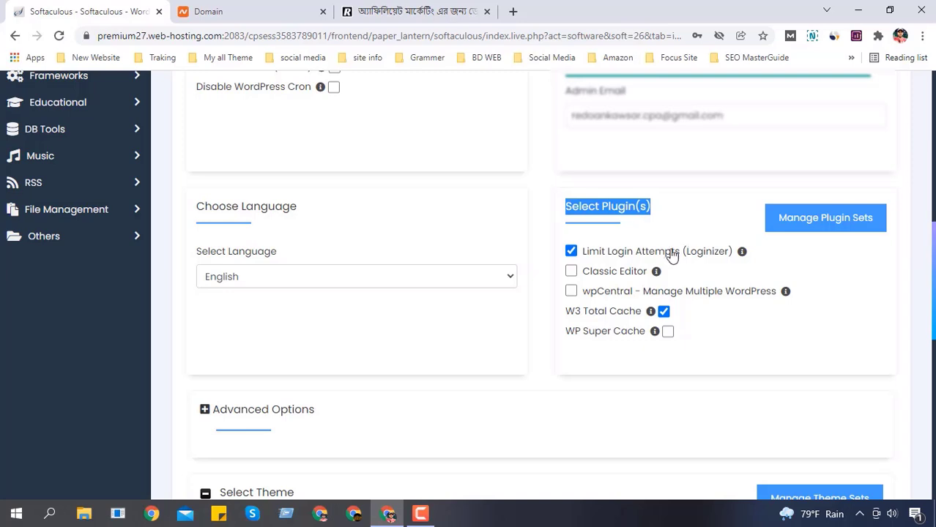
Step: Untick Limit Login Attempts (Loginizer) and W3 Total Cache, and tick WP Super Cache
mouse_move(742, 253)
mouse_move(742, 253)
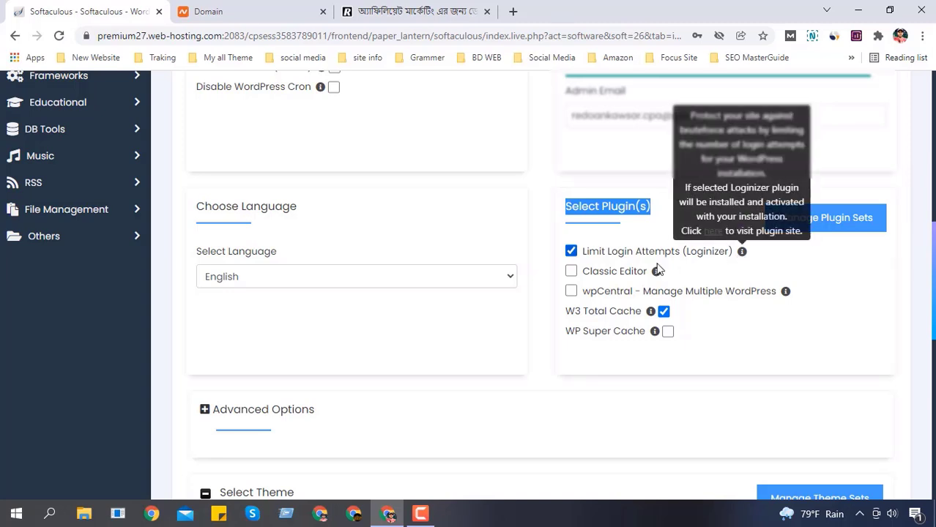
click(571, 252)
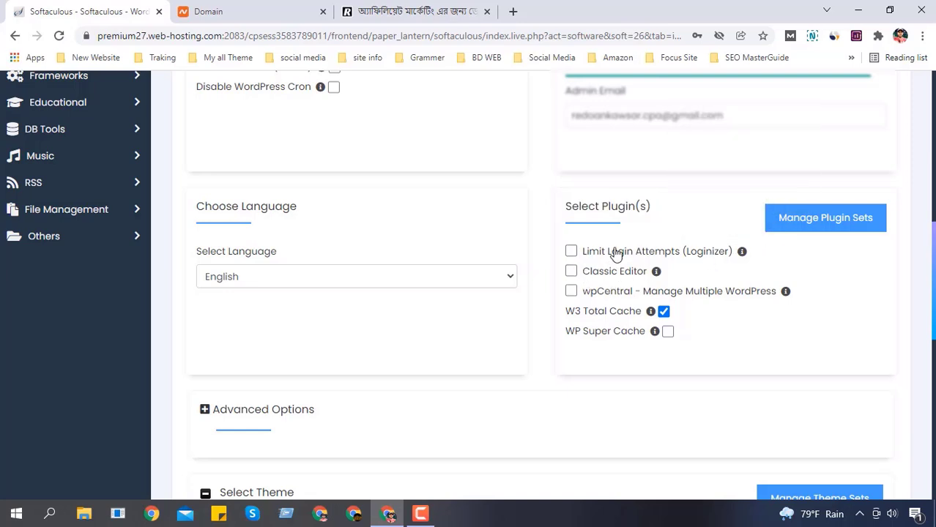
double_click(571, 271)
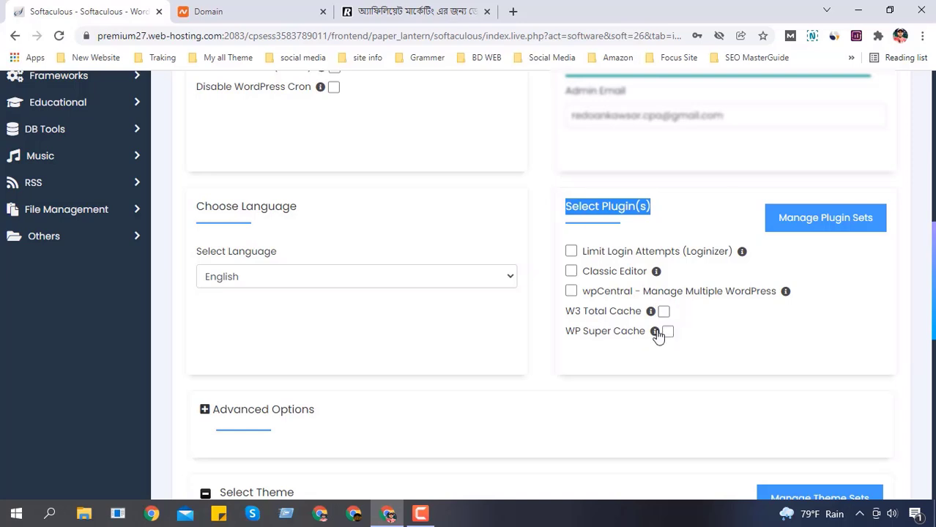
click(667, 333)
scroll(632, 361, down, 2)
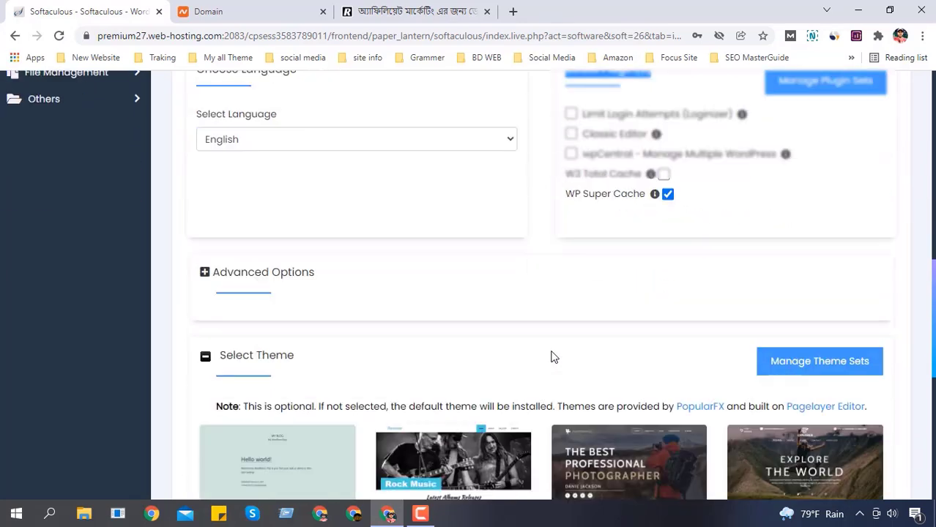
Step: Expand Advanced Options and inspect the Table Prefix, auto-upgrade and backup settings
click(291, 277)
scroll(487, 280, down, 1)
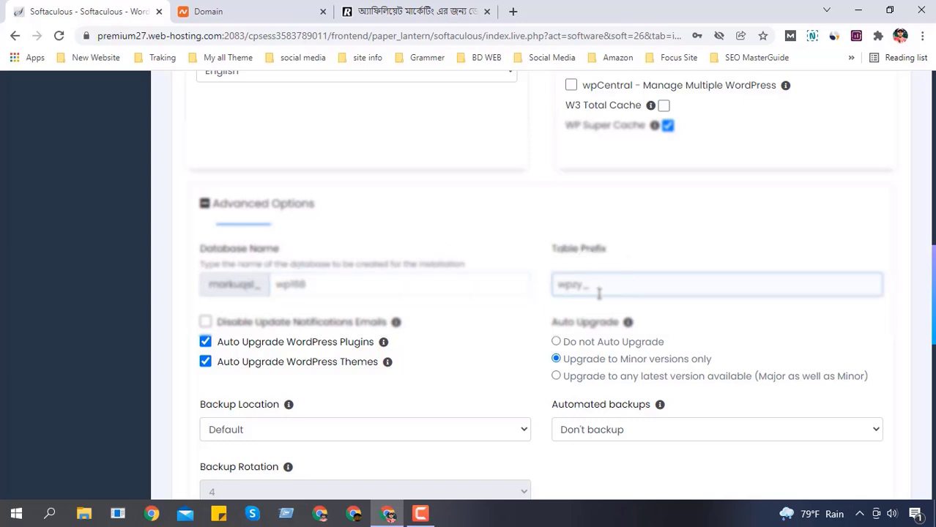
mouse_move(560, 287)
mouse_down()
mouse_move(593, 287)
mouse_move(551, 294)
mouse_move(557, 286)
mouse_up()
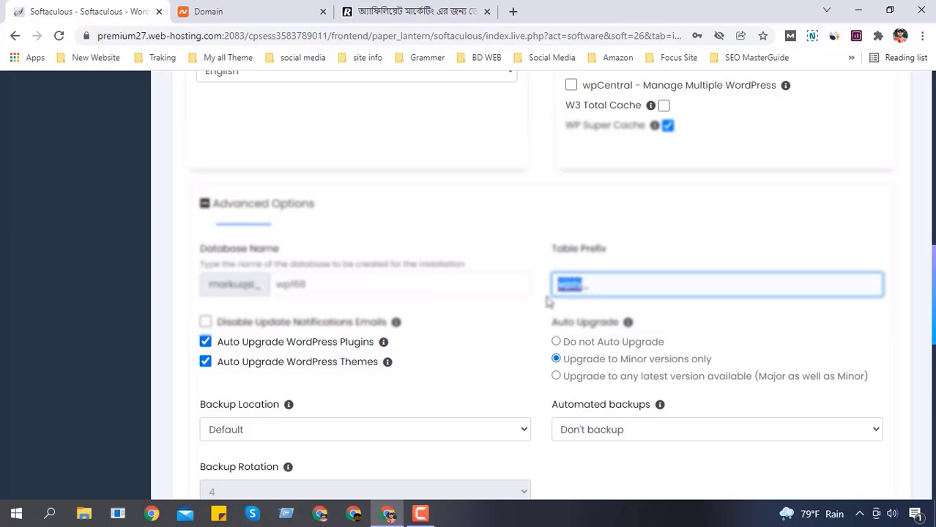
click(517, 231)
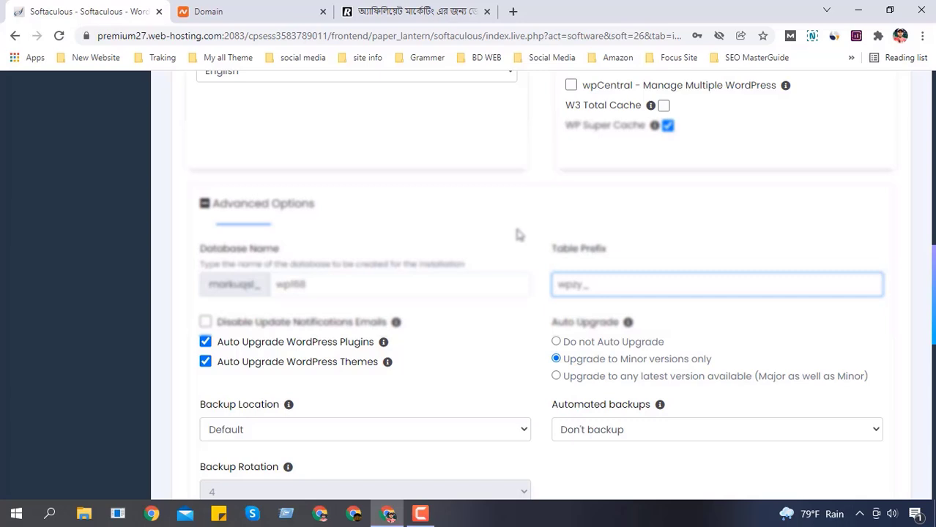
click(590, 247)
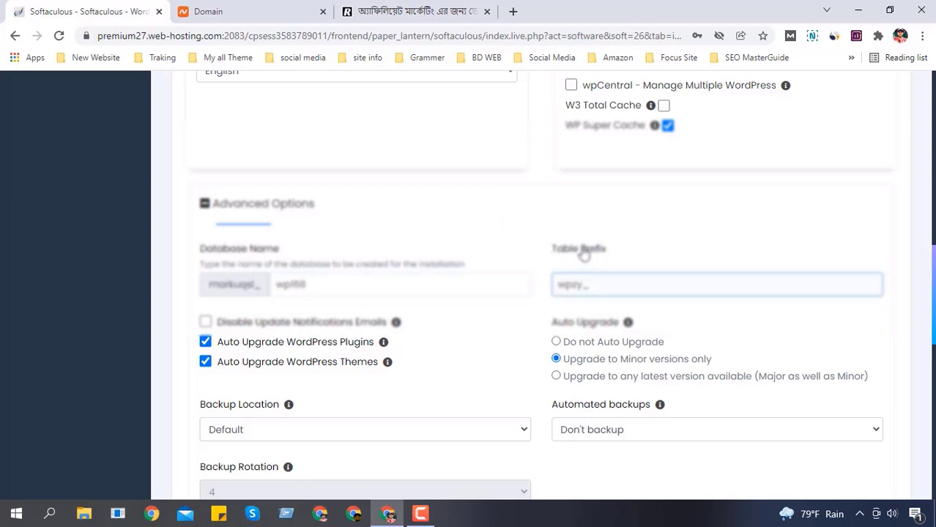
scroll(584, 252, down, 1)
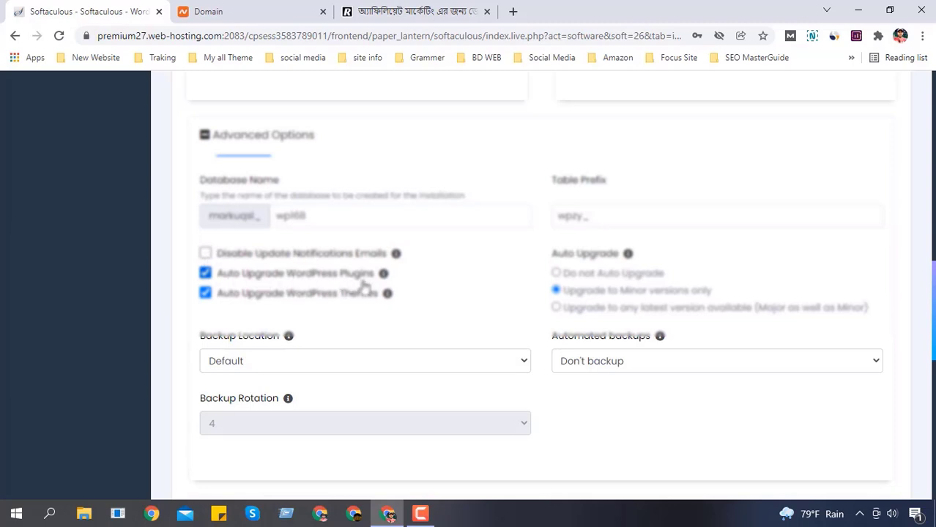
mouse_move(387, 282)
Step: Untick Auto Upgrade WordPress Plugins and Auto Upgrade WordPress Themes
scroll(542, 293, down, 1)
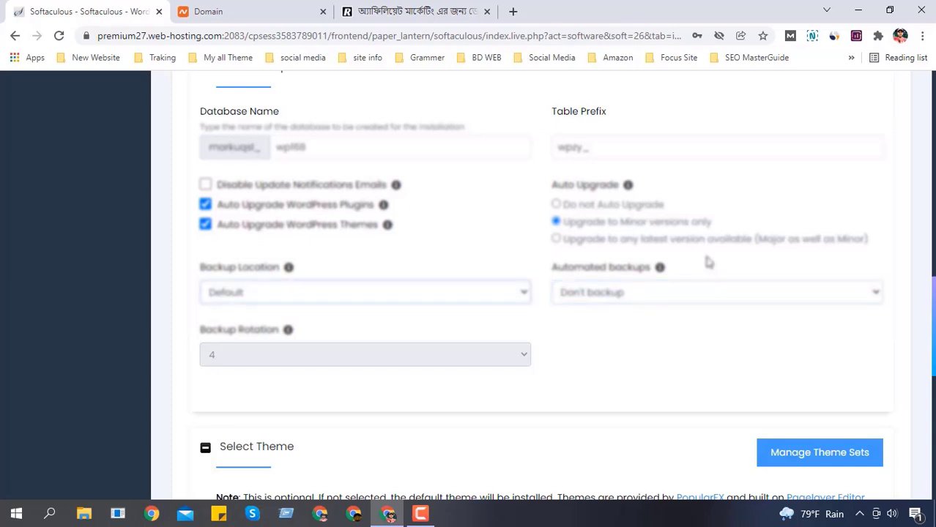
scroll(622, 307, down, 1)
scroll(612, 307, up, 2)
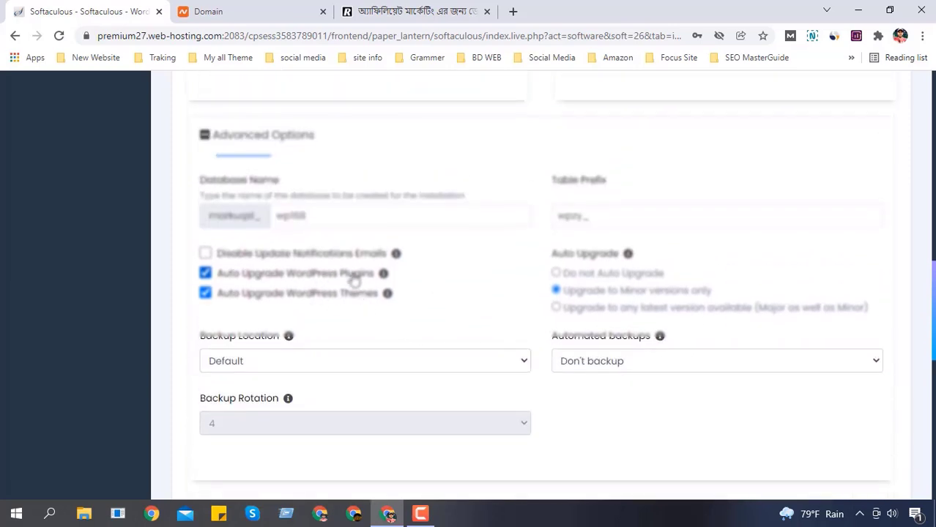
click(206, 273)
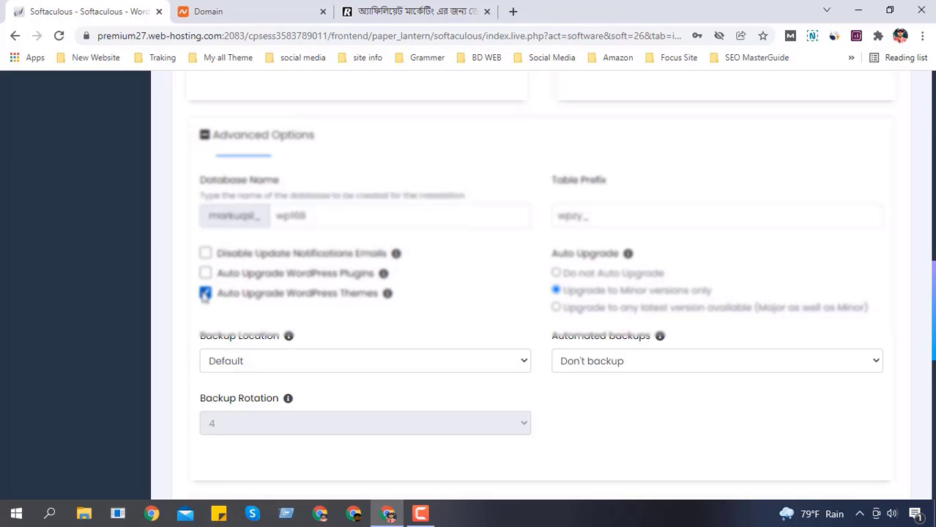
click(206, 291)
scroll(874, 325, up, 4)
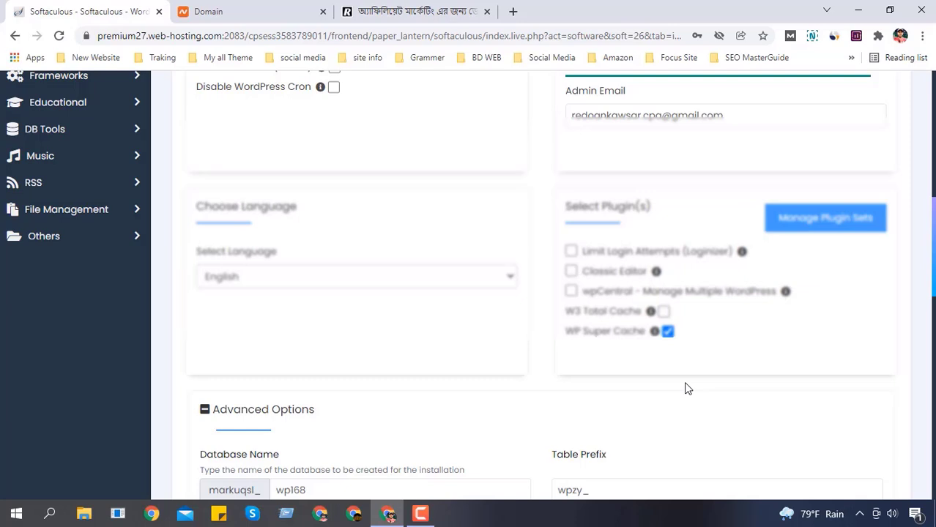
scroll(683, 387, up, 2)
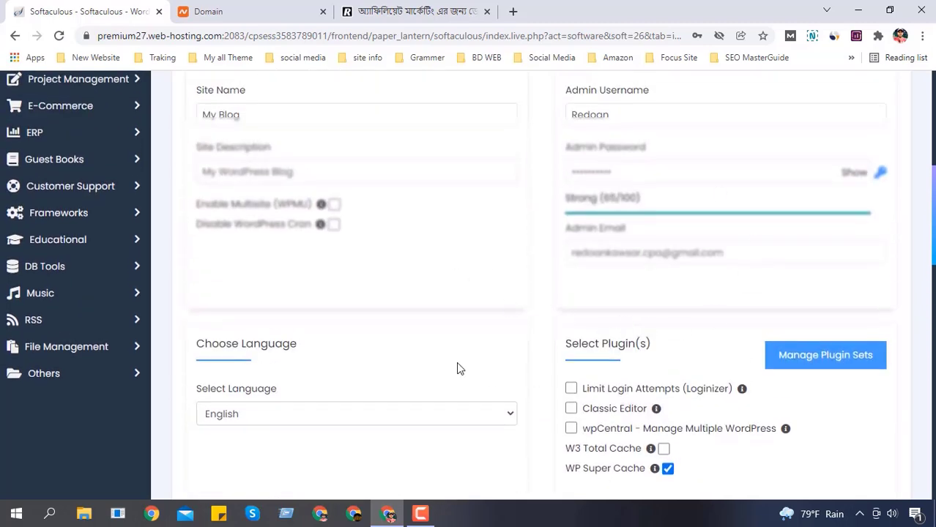
scroll(457, 368, down, 2)
scroll(384, 238, up, 2)
scroll(355, 358, up, 2)
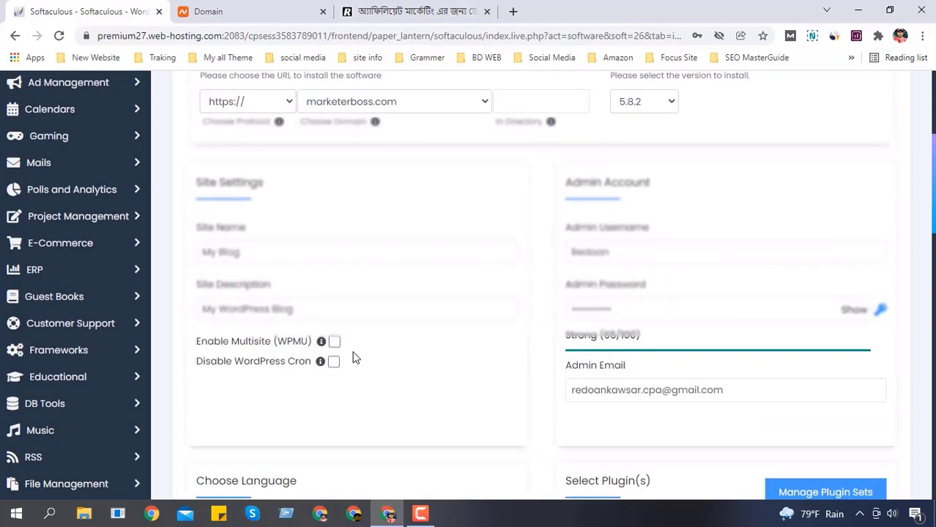
scroll(354, 357, up, 1)
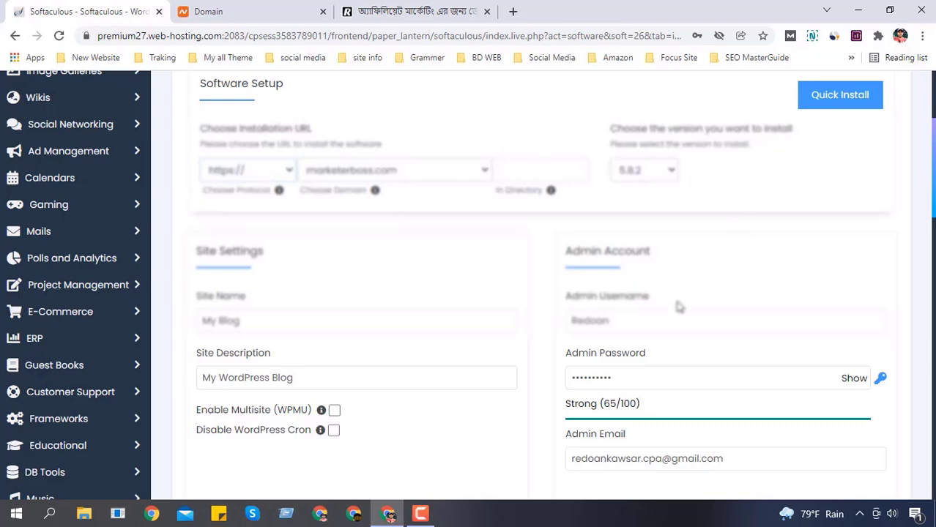
scroll(494, 264, down, 1)
scroll(489, 277, down, 12)
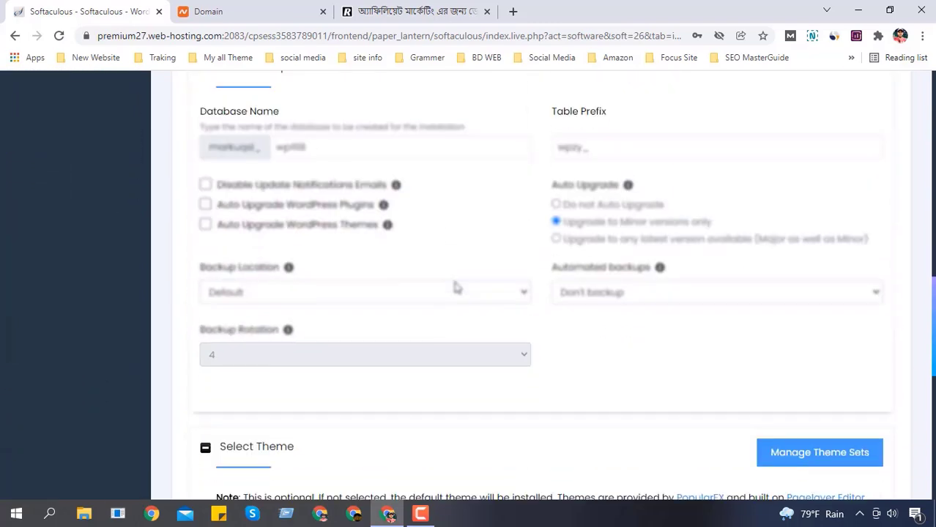
scroll(445, 282, down, 1)
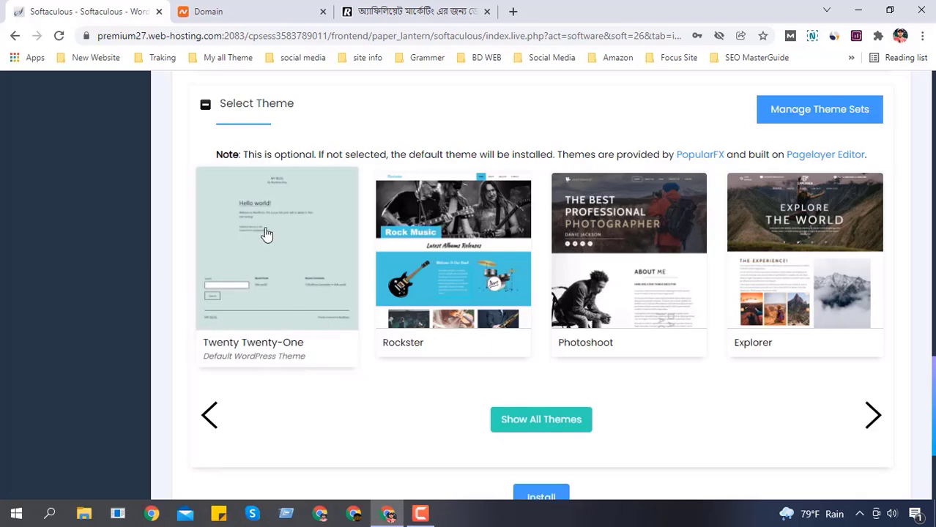
scroll(360, 249, down, 1)
scroll(277, 224, up, 1)
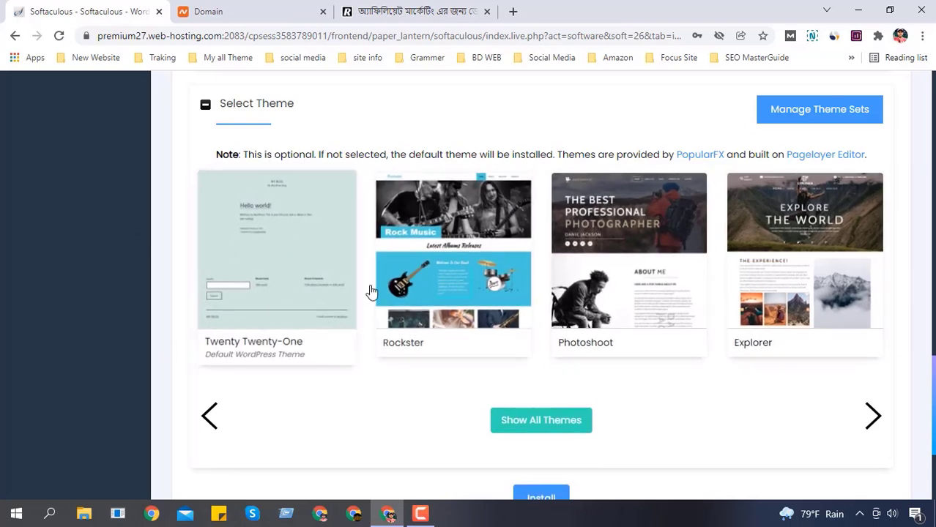
scroll(396, 272, down, 1)
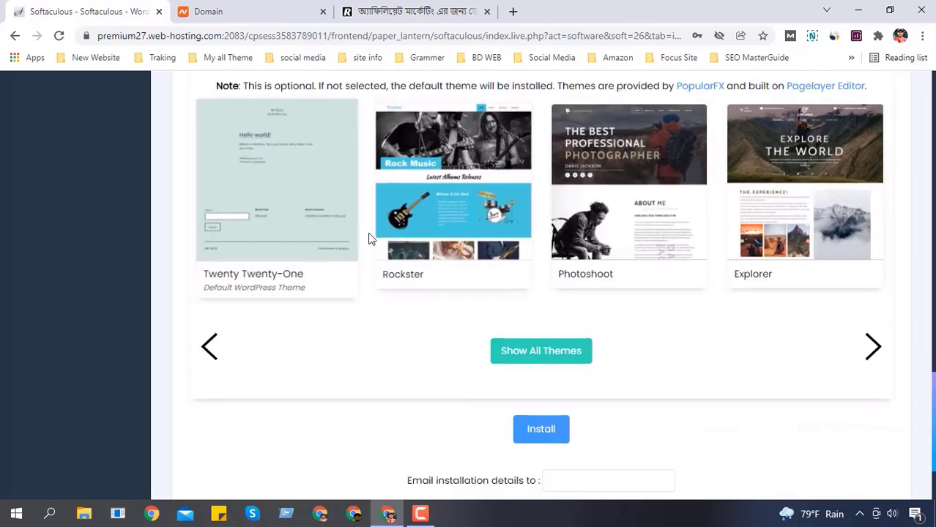
scroll(293, 240, down, 1)
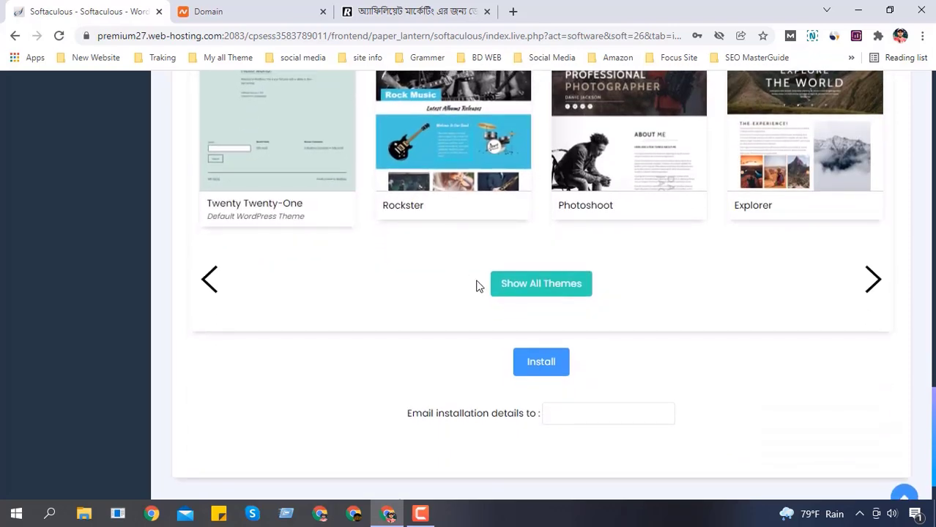
Step: Start the WordPress installation and decline Chrome's offer to save the password
click(561, 368)
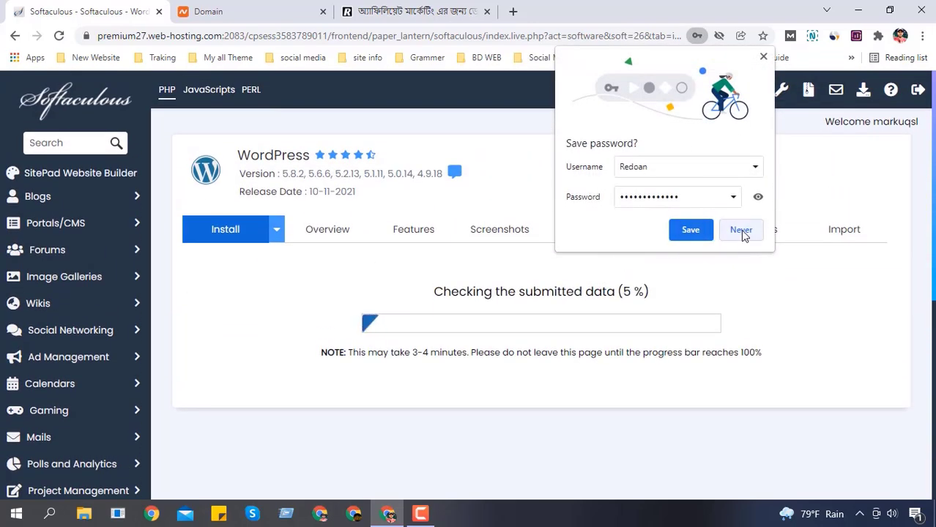
click(740, 230)
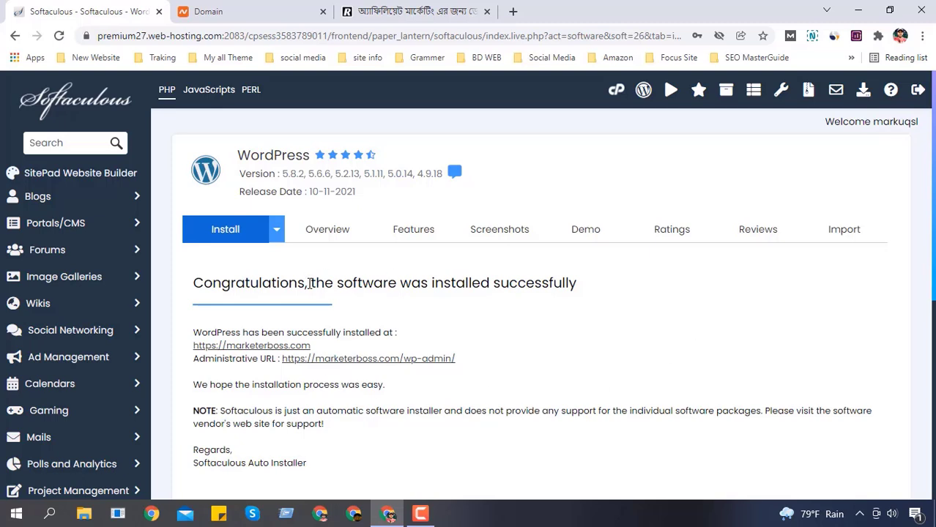
Step: Highlight the success message and the line stating where WordPress is installed
drag(309, 283, 594, 288)
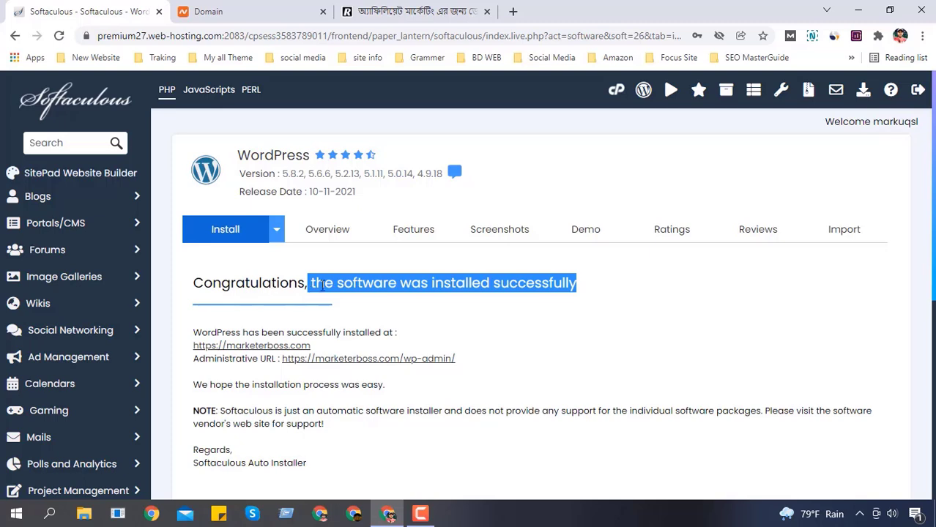
scroll(352, 285, down, 1)
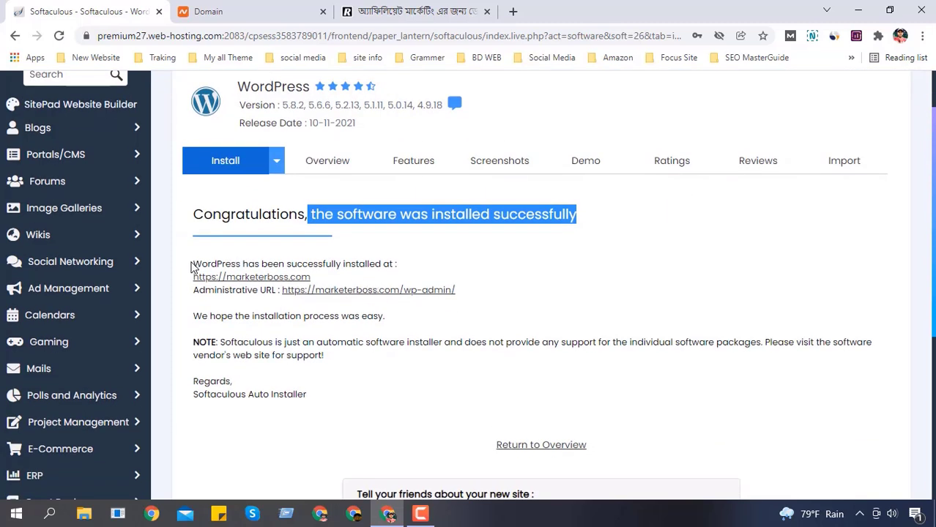
click(193, 268)
drag(405, 262, 262, 292)
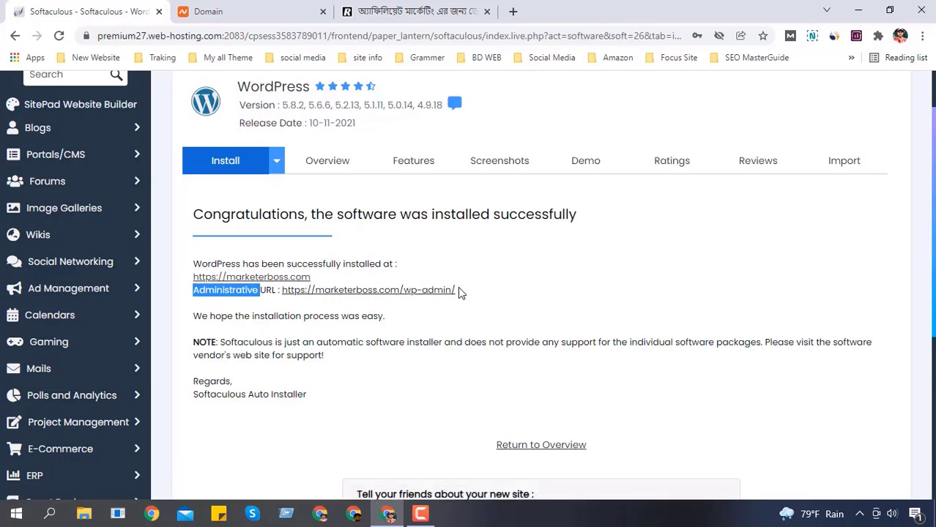
Step: Open the wp-admin administrative URL in a new tab and switch to it
right_click(375, 292)
click(401, 303)
click(237, 7)
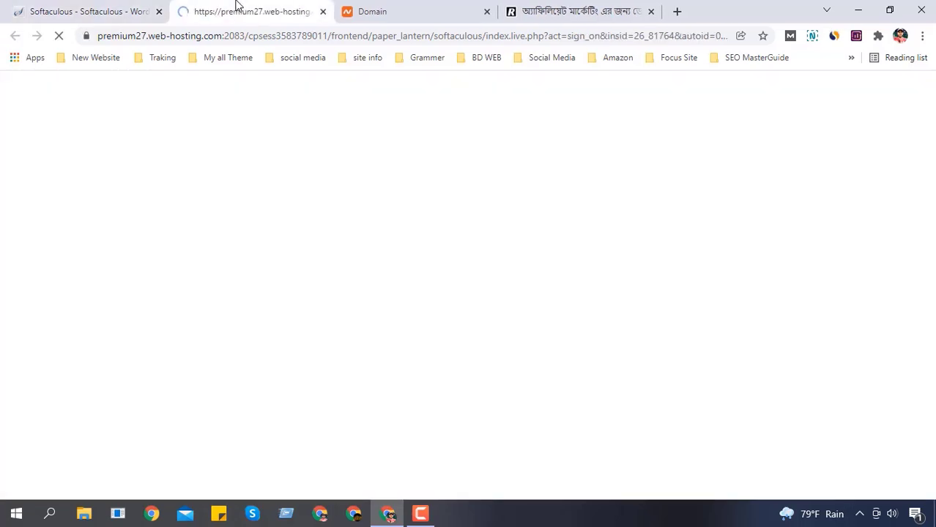